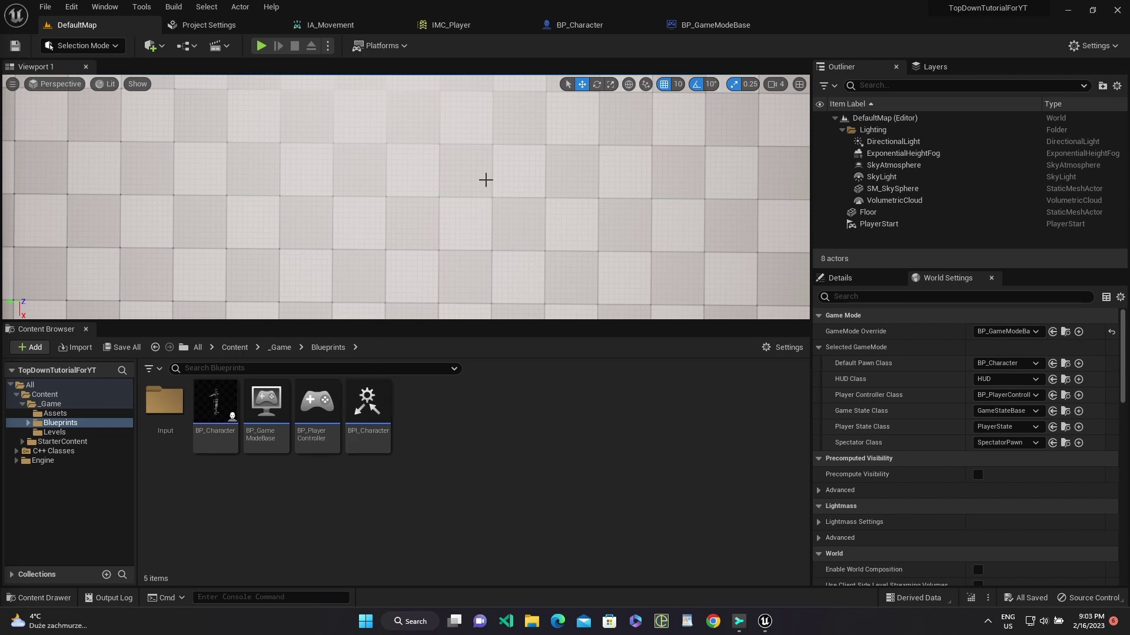
# Enable Always Show Touch Interface and Use Mouse for Touch in Project Settings > Input
pyautogui.click(205, 26)
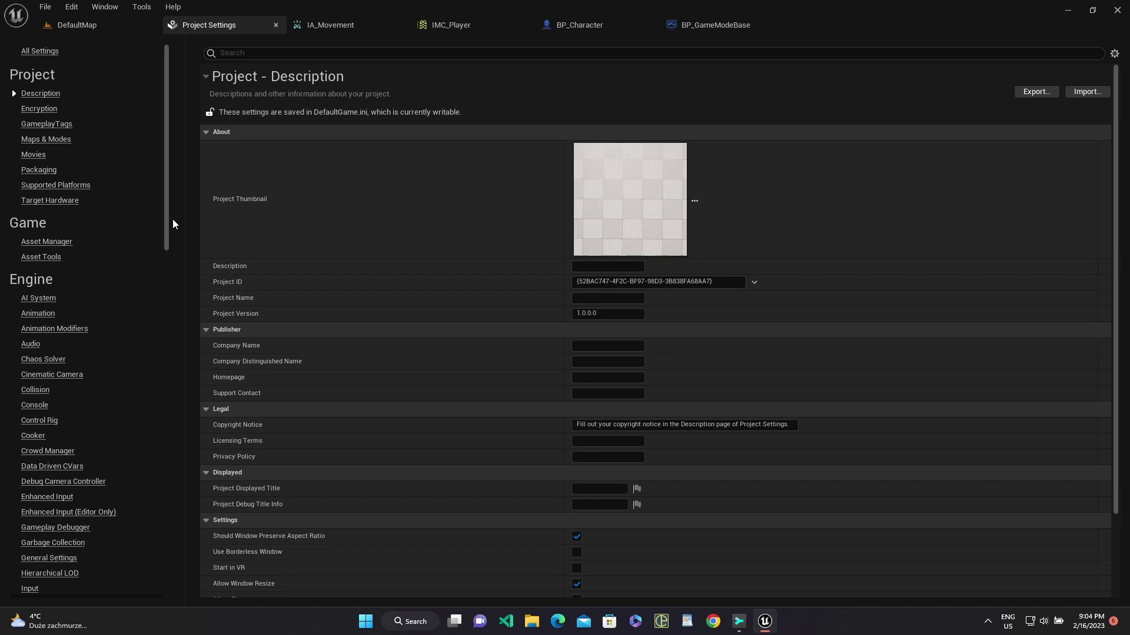
pyautogui.scroll(-1, 97, 362)
pyautogui.scroll(-1, 97, 362)
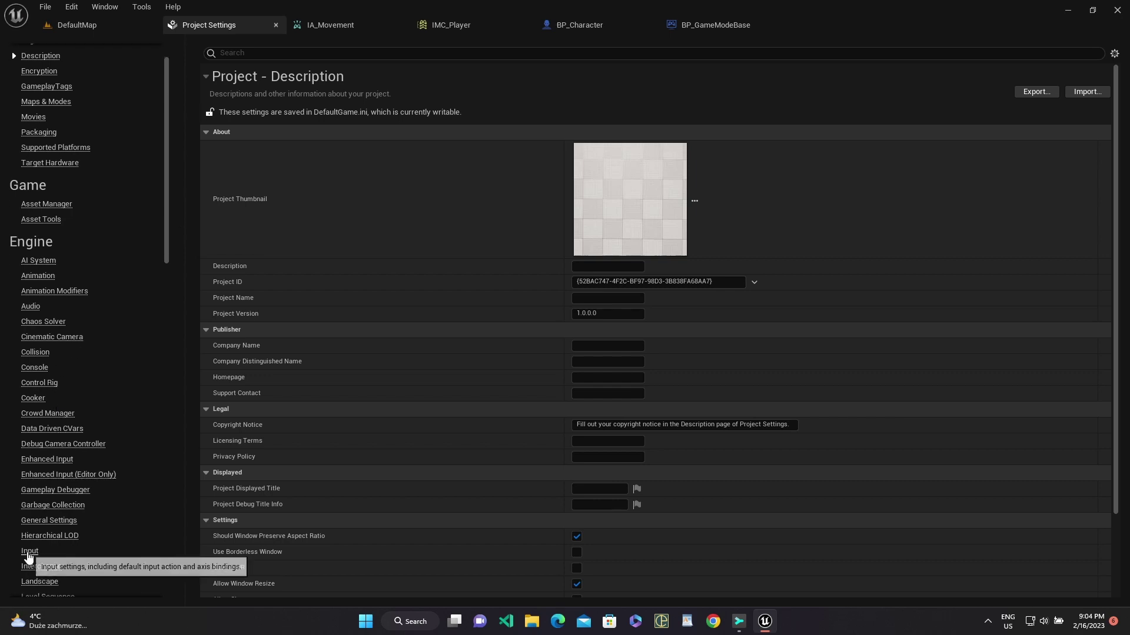
pyautogui.click(30, 552)
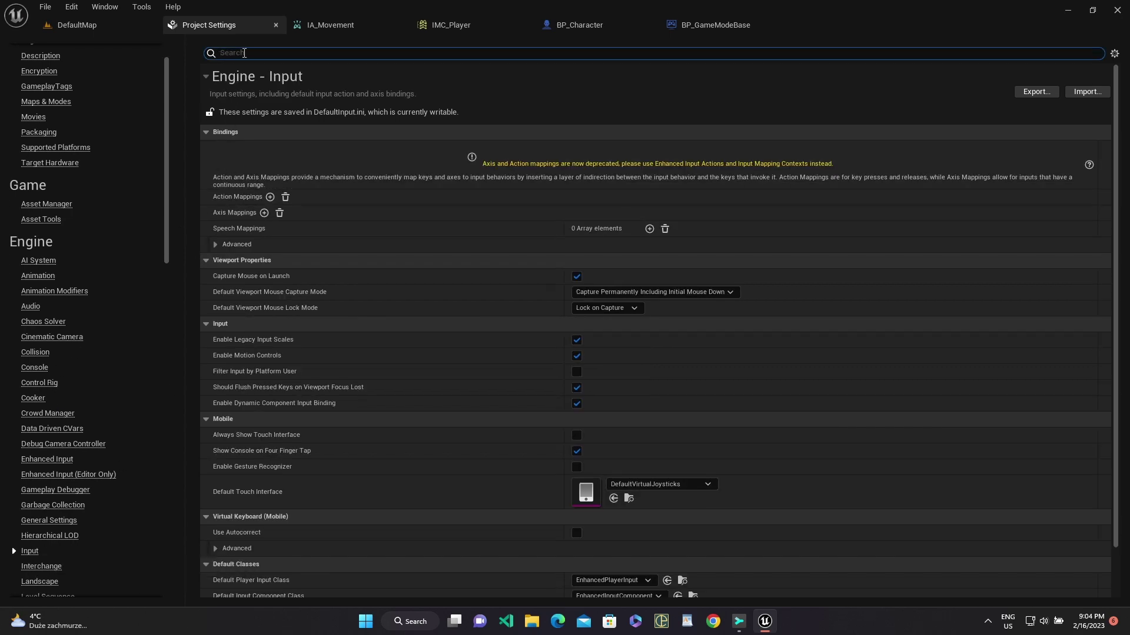
pyautogui.write('touch')
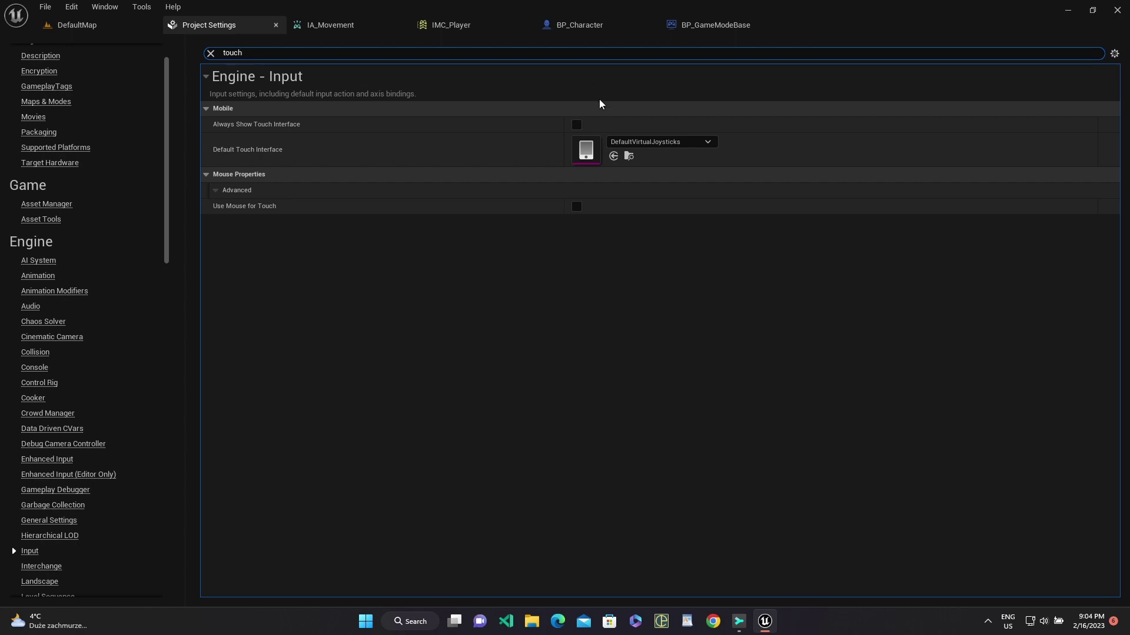
pyautogui.click(577, 125)
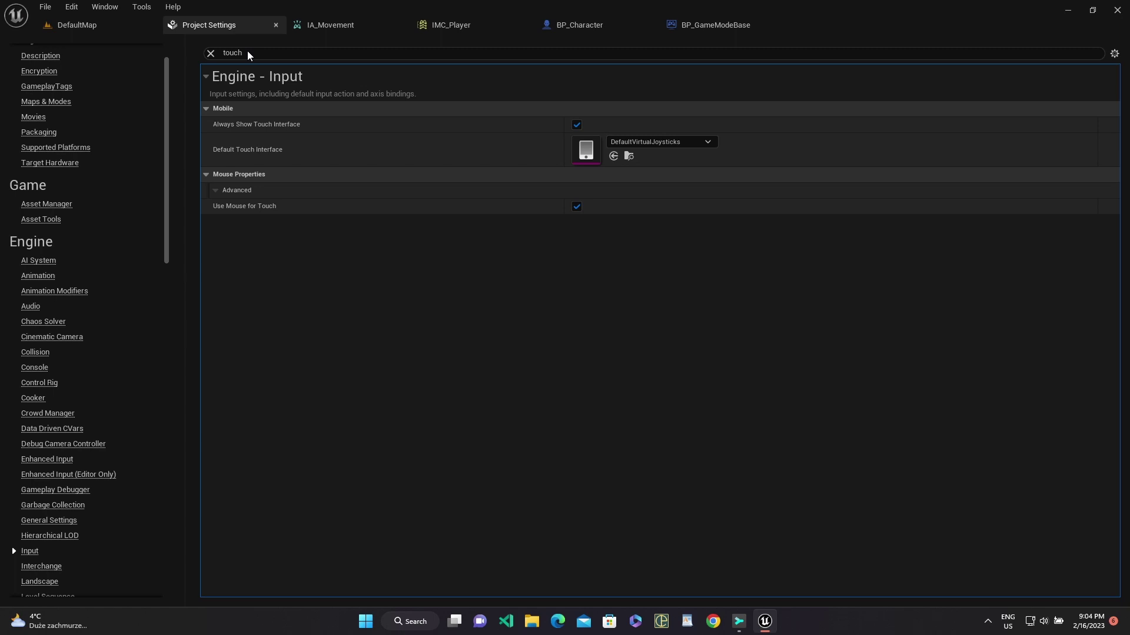
# Save the DefaultMap level and start a Play-in-Editor session
pyautogui.click(84, 27)
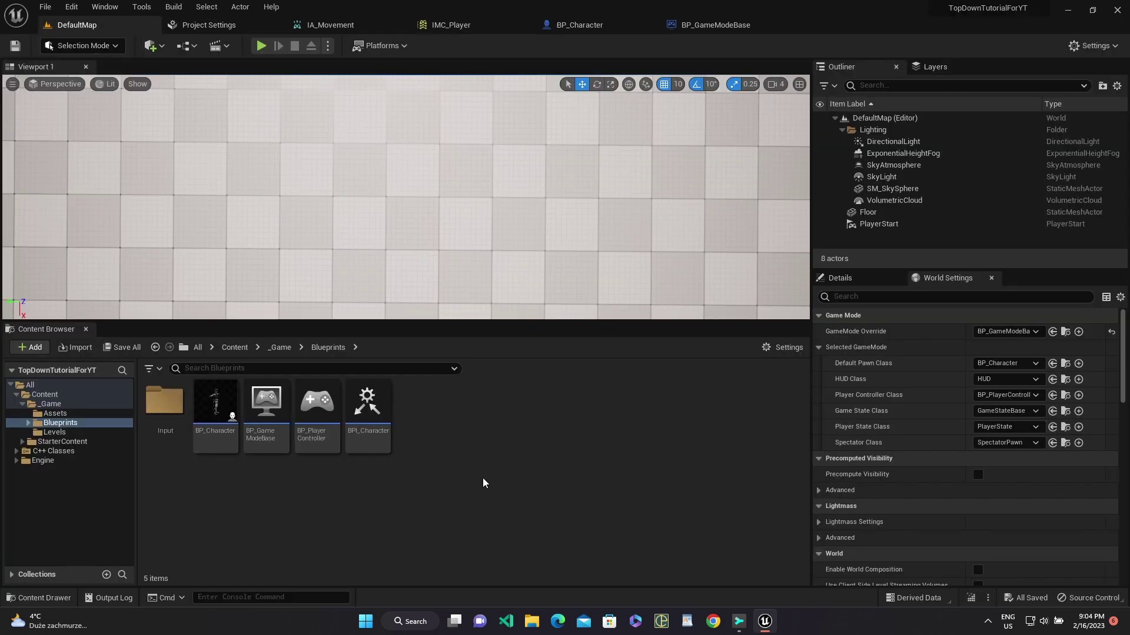
pyautogui.hotkey('ctrl', 's')
pyautogui.click(261, 45)
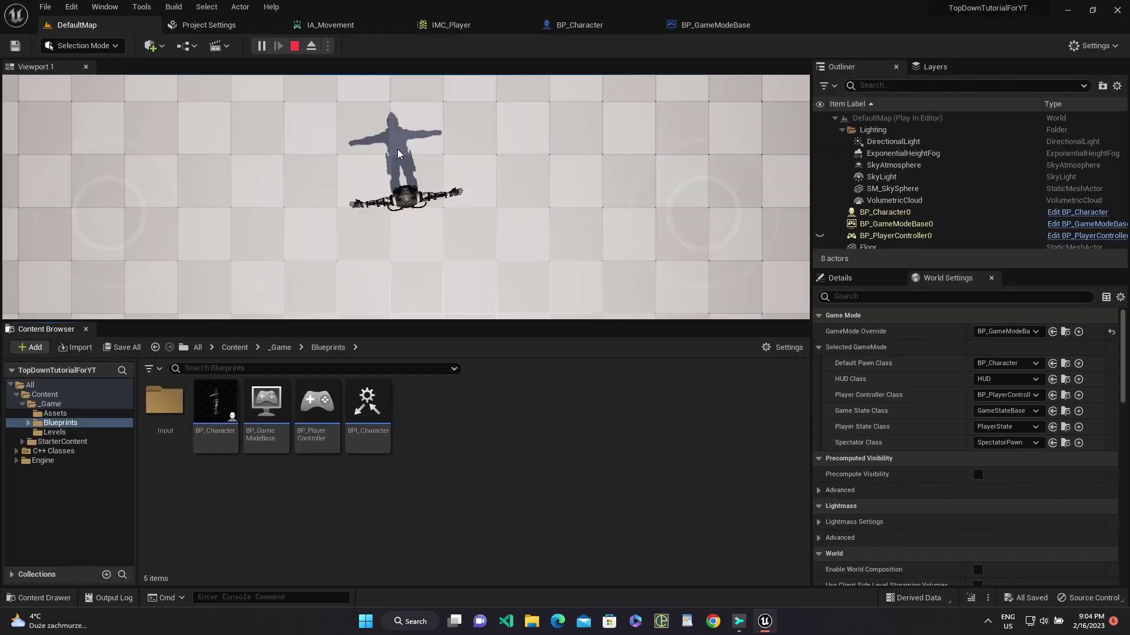
# Turn the character with the on-screen virtual joysticks, then end the session with Esc
pyautogui.click(675, 234)
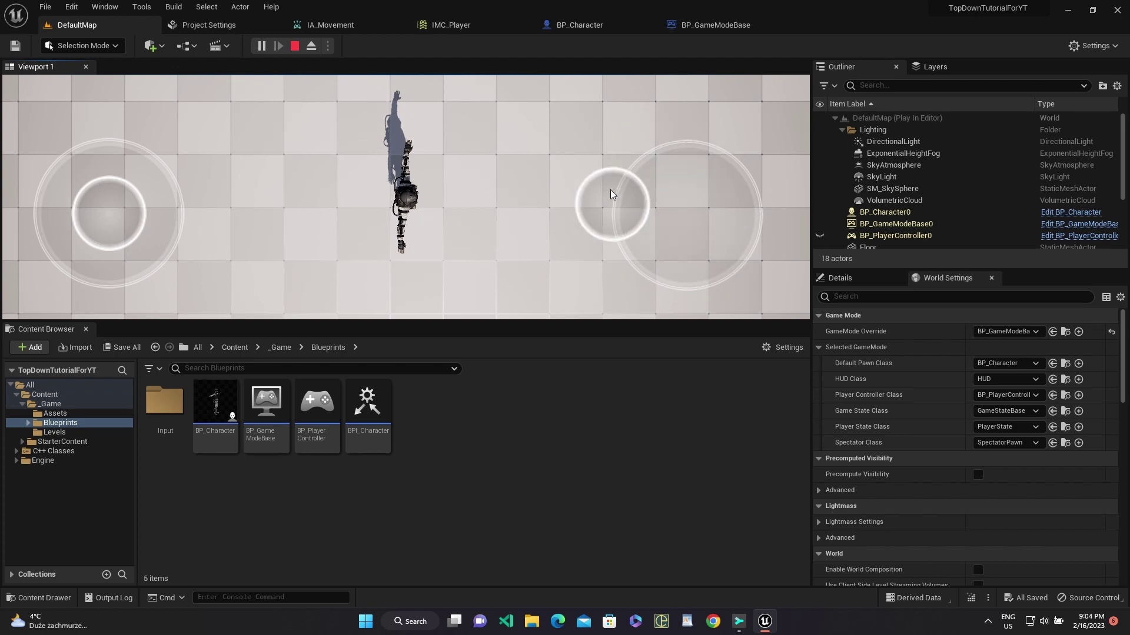
pyautogui.click(142, 189)
pyautogui.click(119, 210)
pyautogui.click(79, 244)
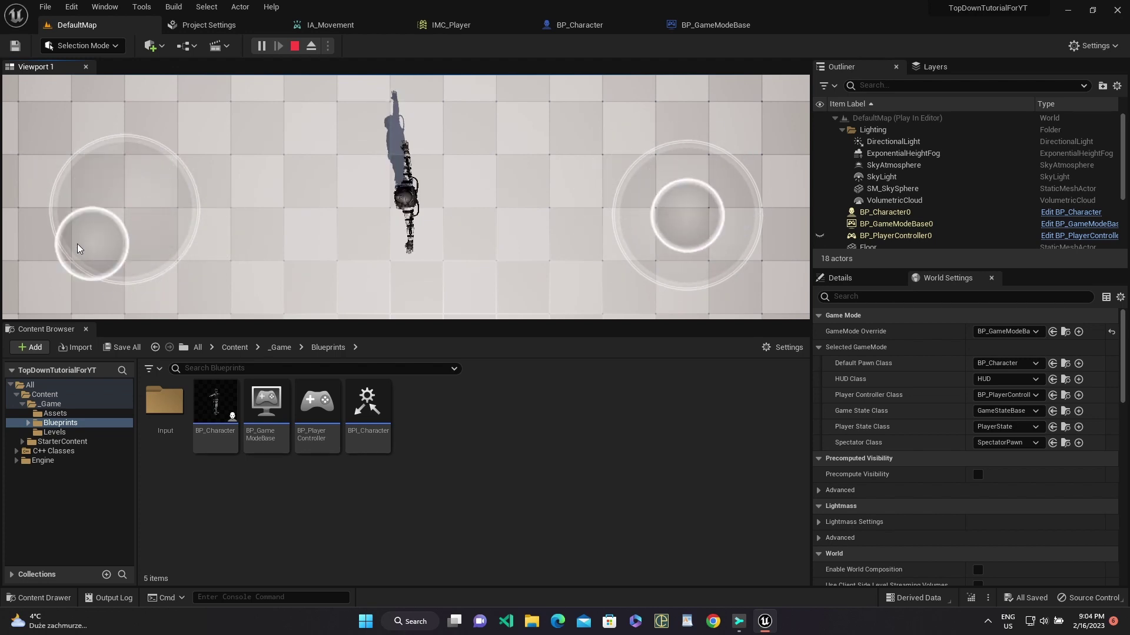
pyautogui.click(186, 263)
pyautogui.click(112, 235)
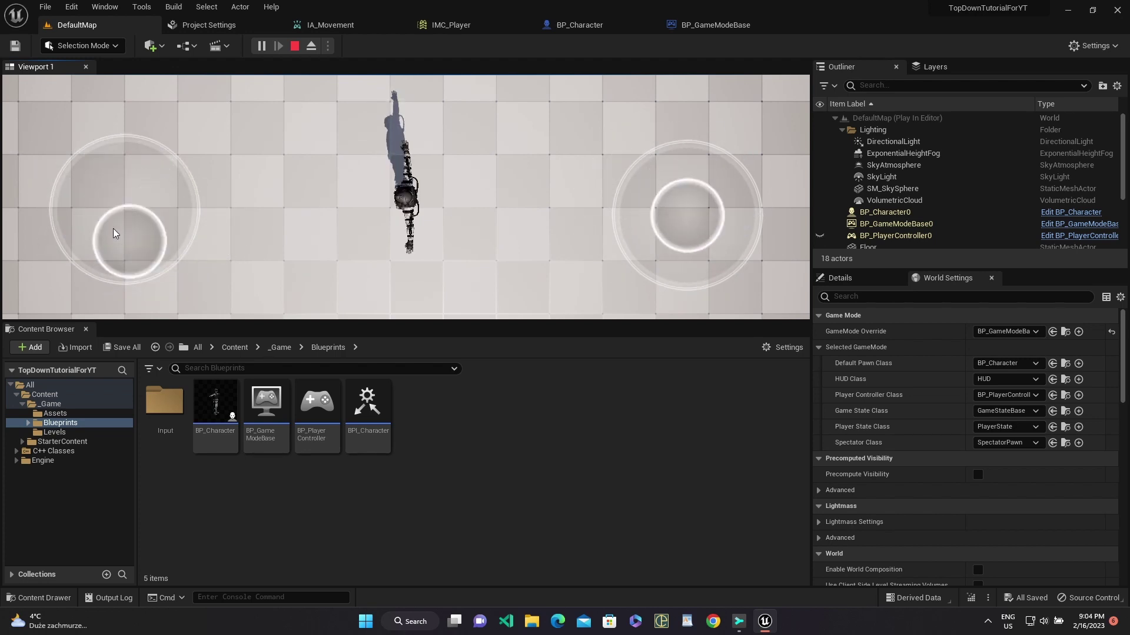
pyautogui.press('Escape')
pyautogui.moveTo(215, 415)
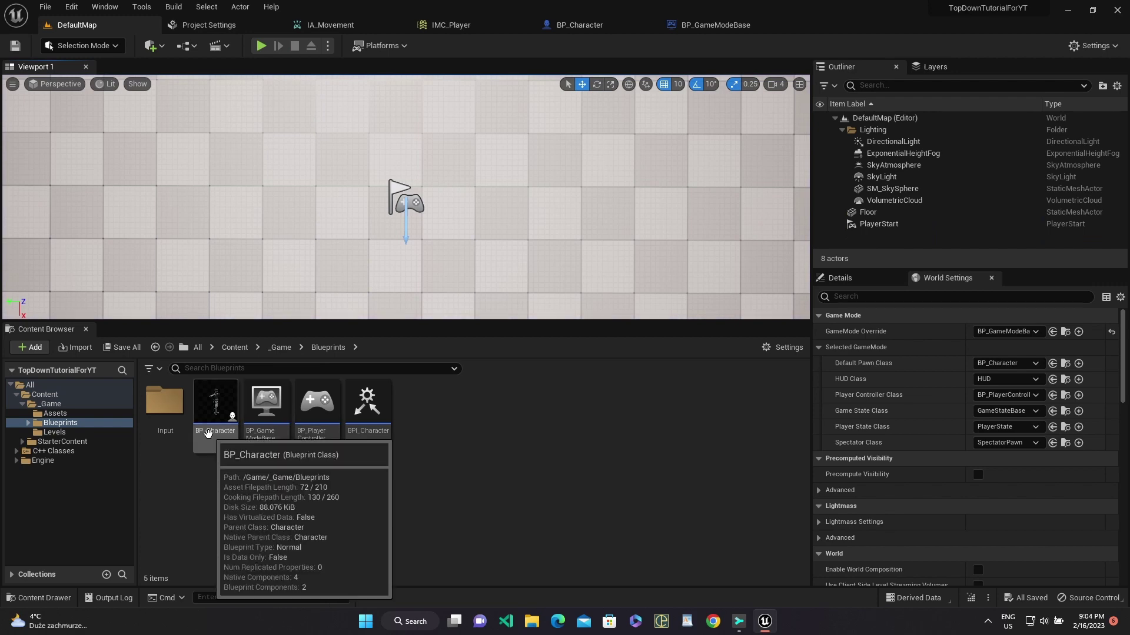
# Untick Use Controller Rotation Yaw on BP_Character, then compile and save it
pyautogui.click(569, 24)
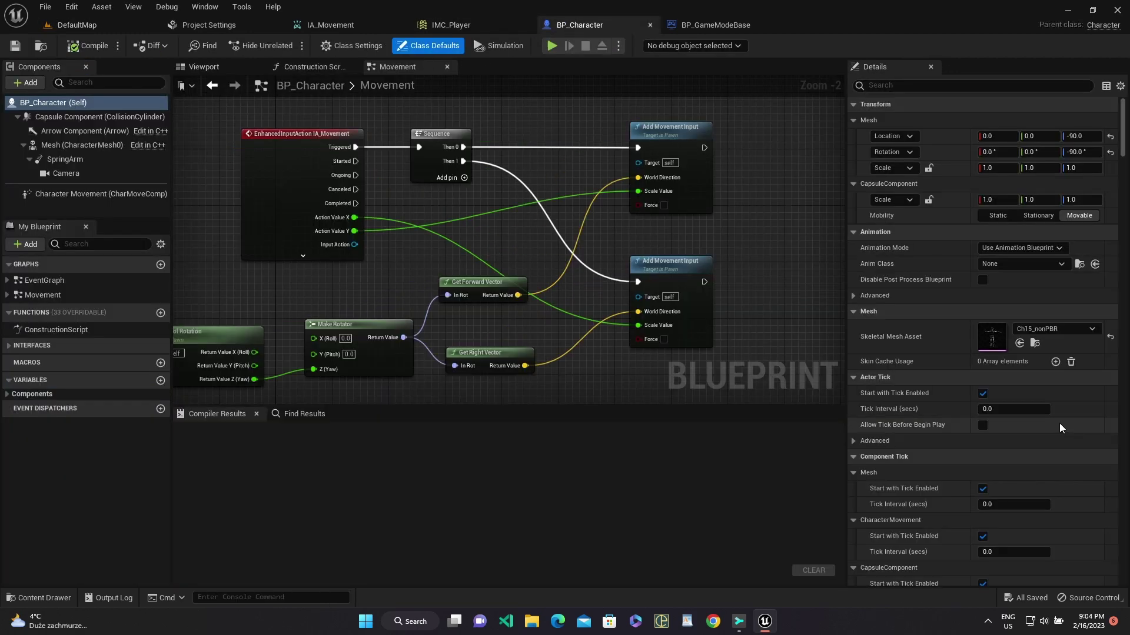
pyautogui.click(907, 84)
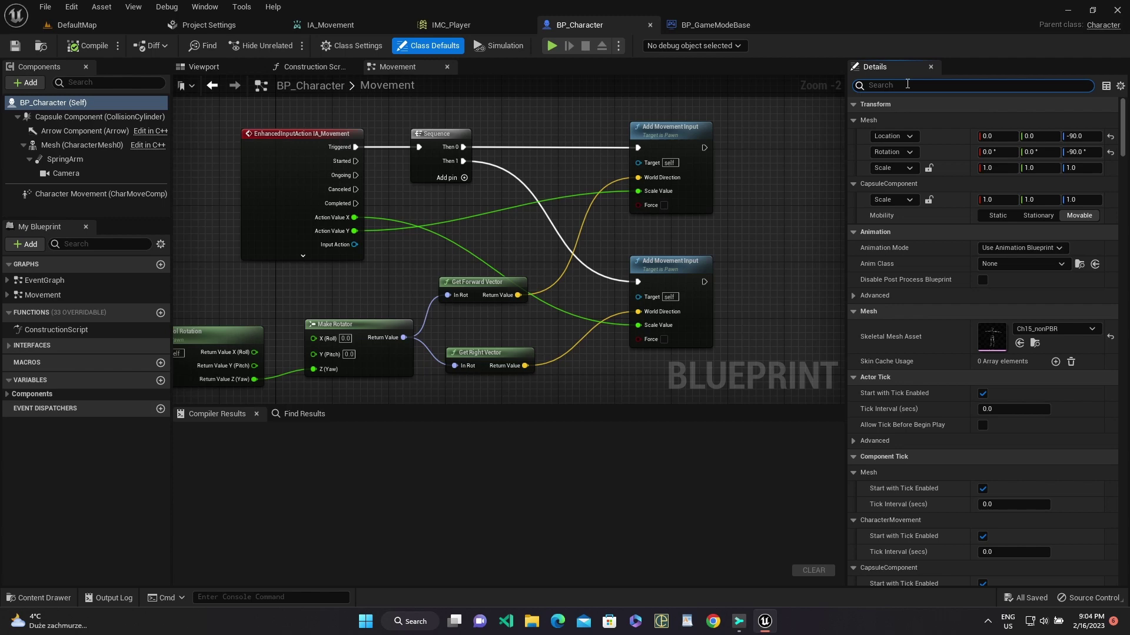
pyautogui.write('Yaw')
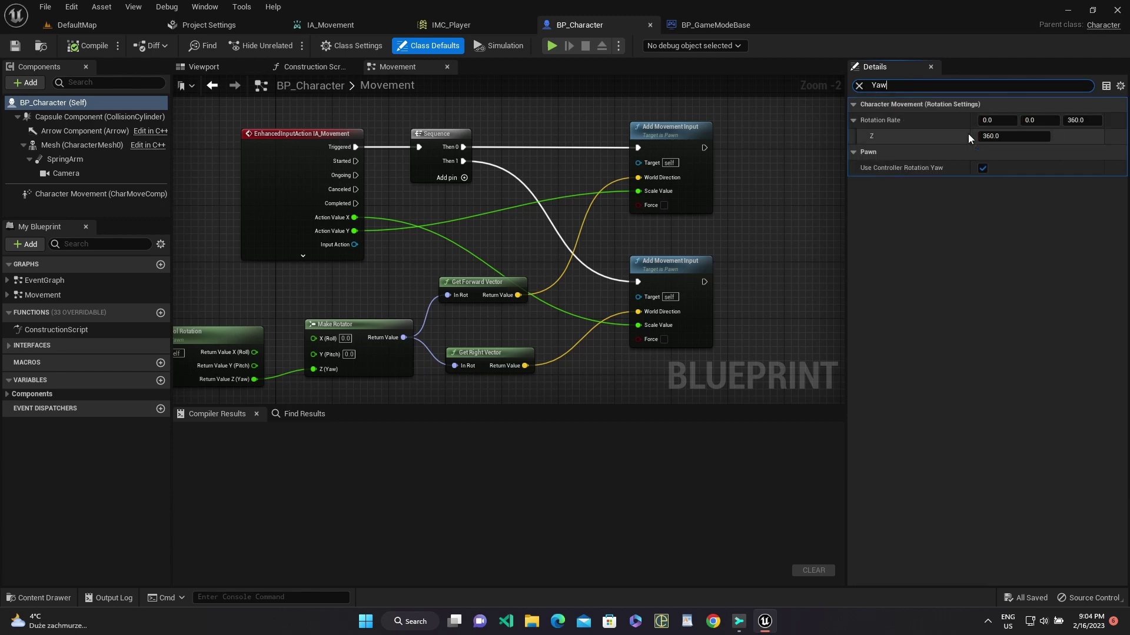
pyautogui.click(983, 174)
pyautogui.click(982, 168)
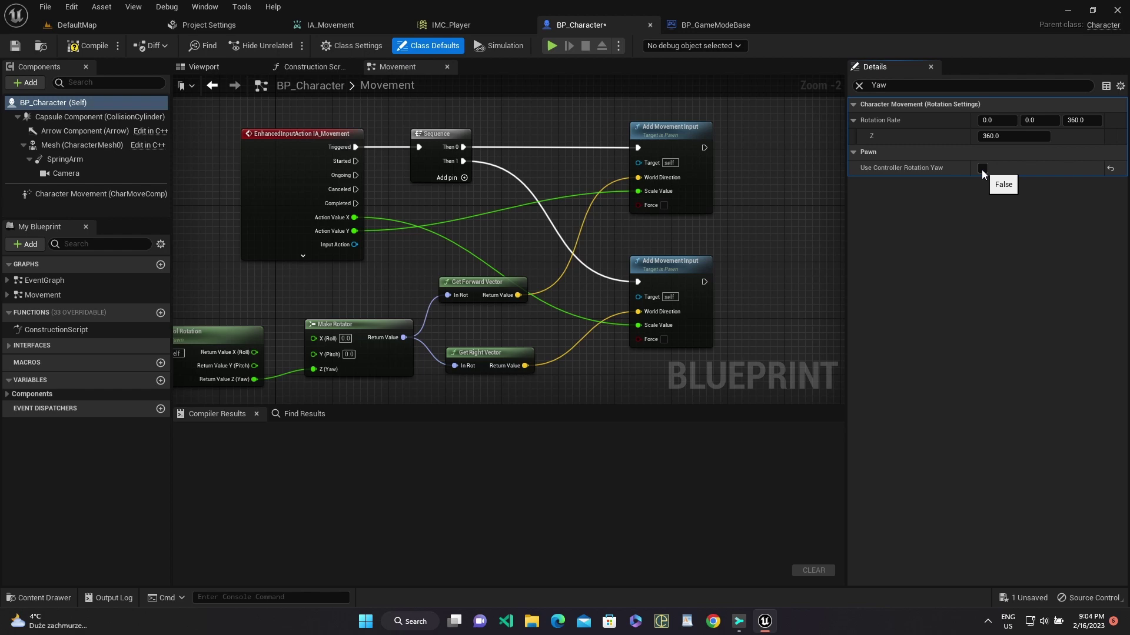
pyautogui.click(89, 44)
pyautogui.click(16, 46)
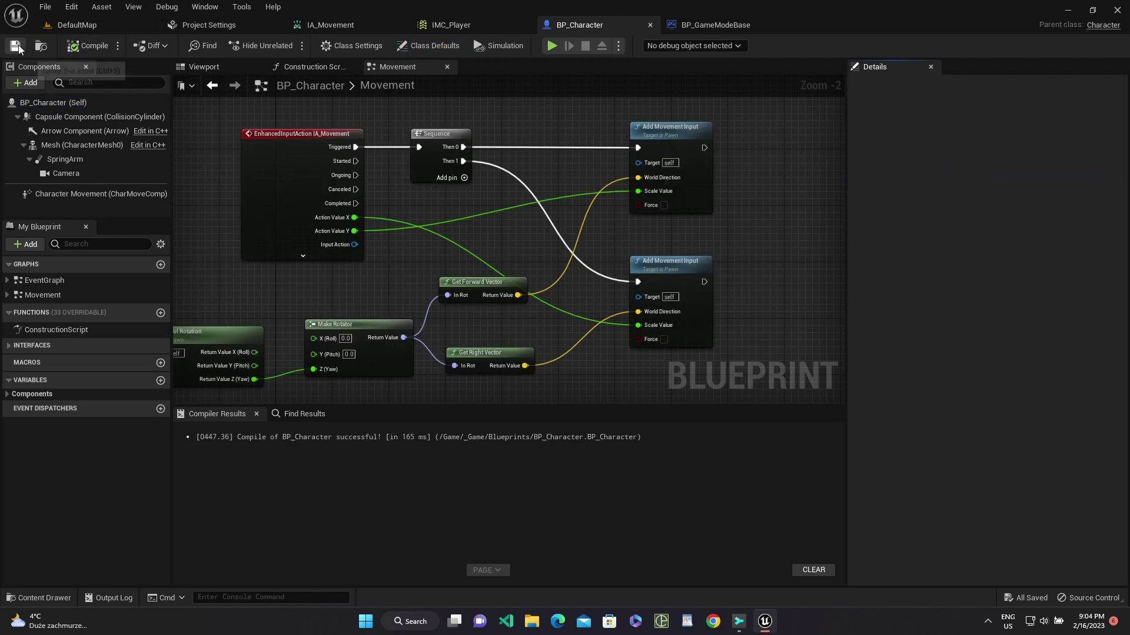
pyautogui.click(77, 26)
# Browse the Content Browser to the Blueprints > Input folder
pyautogui.click(279, 347)
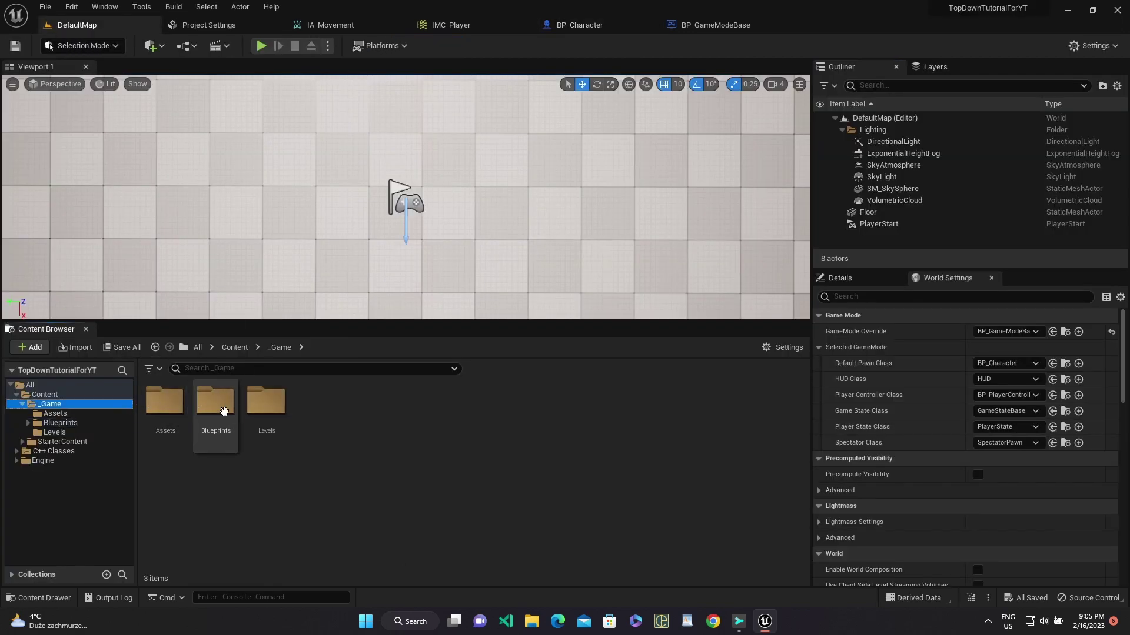
pyautogui.doubleClick(217, 404)
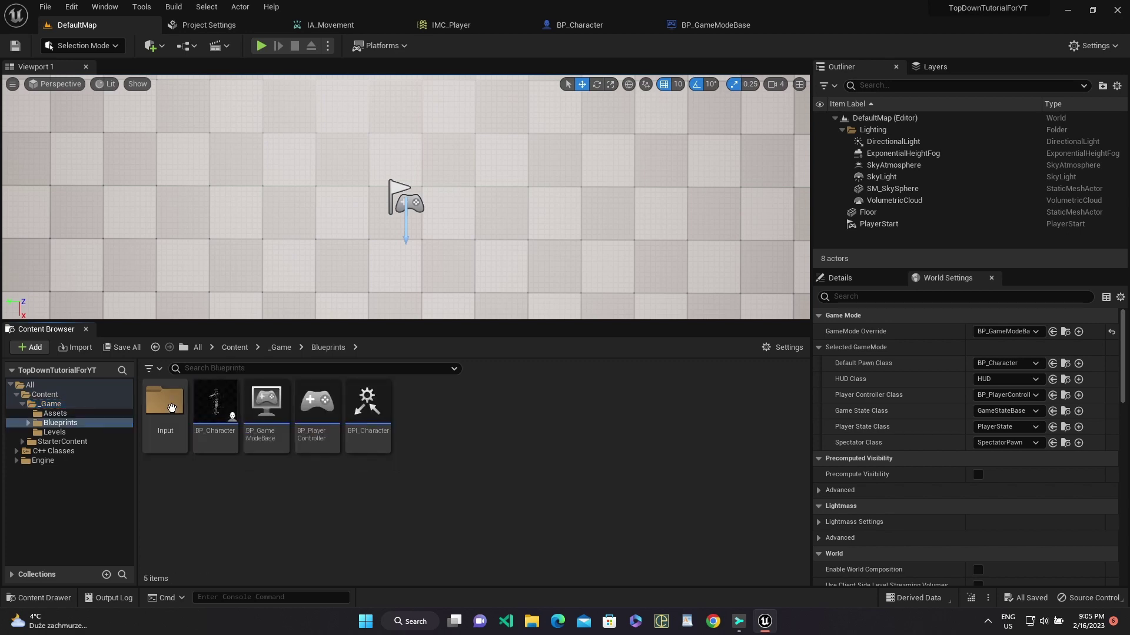
pyautogui.doubleClick(171, 408)
# Create an Input Action named IA_Rotation and open it for editing
pyautogui.rightClick(274, 444)
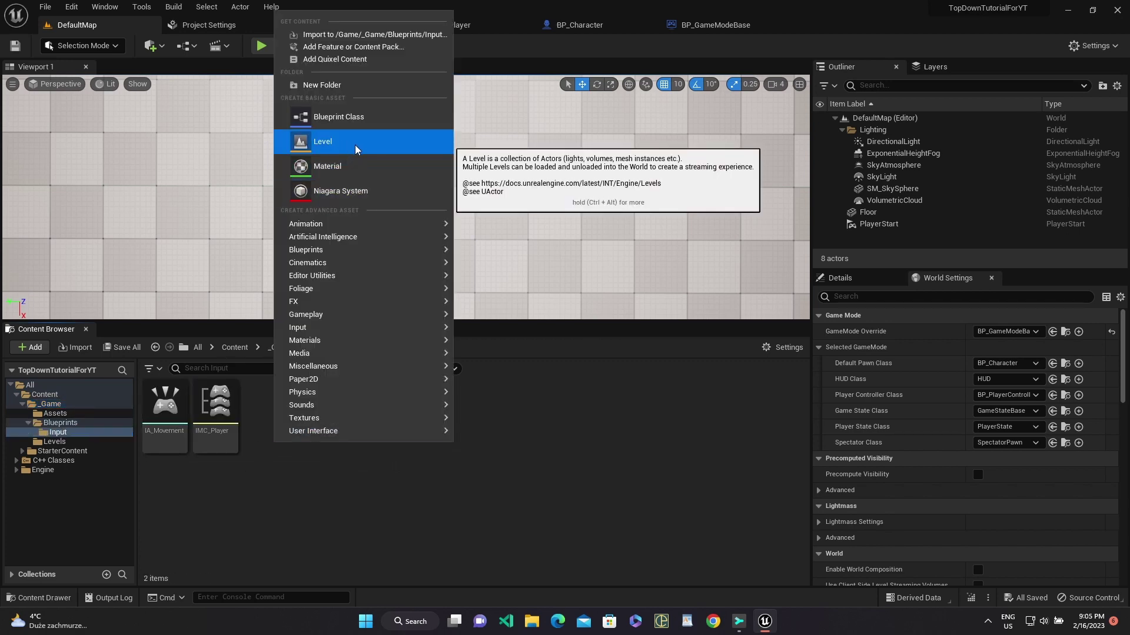
pyautogui.click(542, 391)
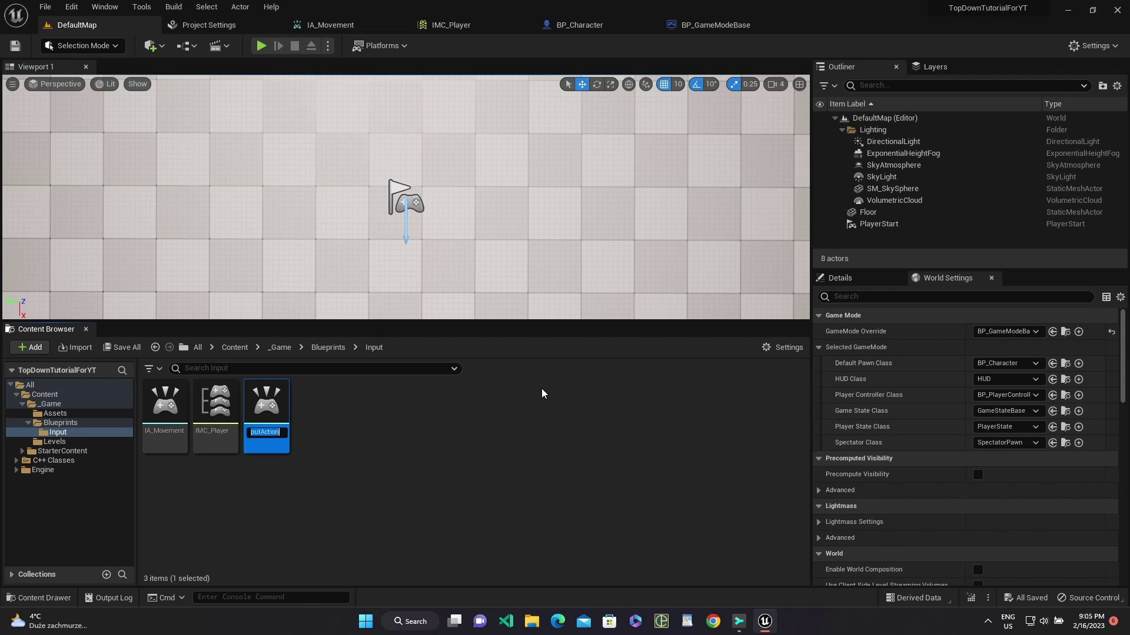
pyautogui.press('BackSpace')
pyautogui.write('I')
pyautogui.write('n')
pyautogui.press('Return')
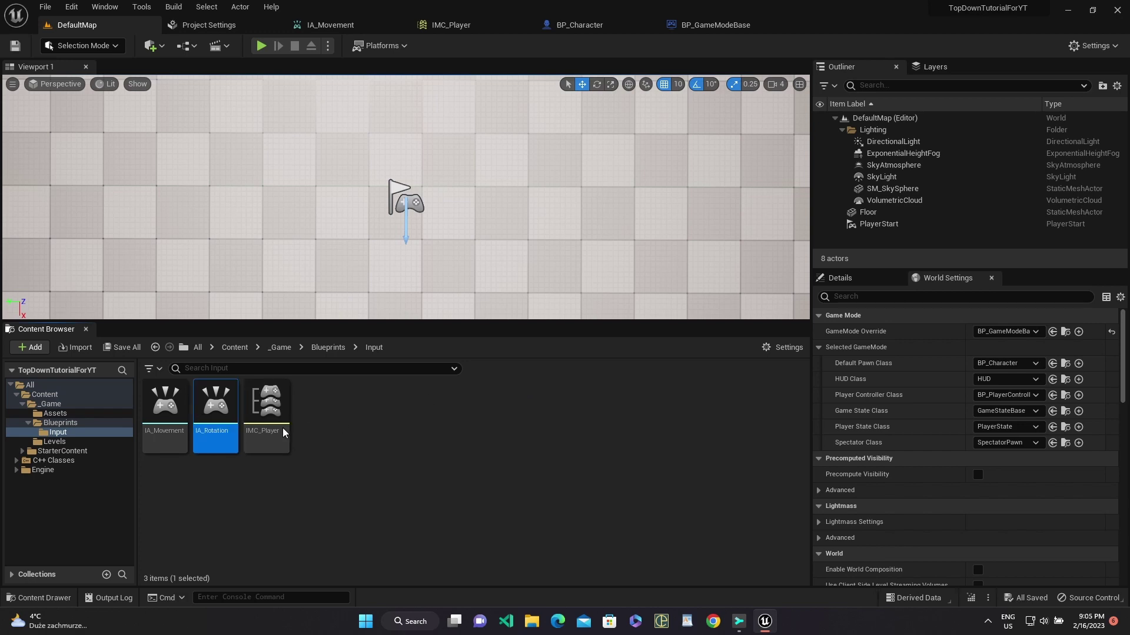
pyautogui.doubleClick(216, 409)
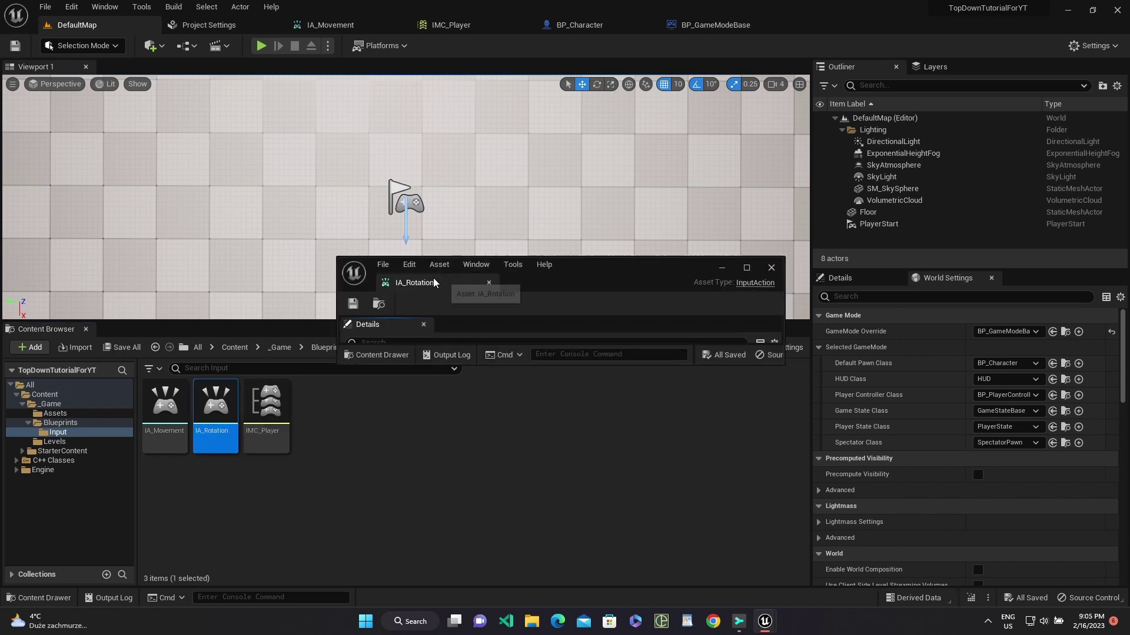
# Set IA_Rotation's Value Type to Axis2D (Vector2D) and its description to 'Rotation'
pyautogui.moveTo(446, 283); pyautogui.dragTo(354, 34)
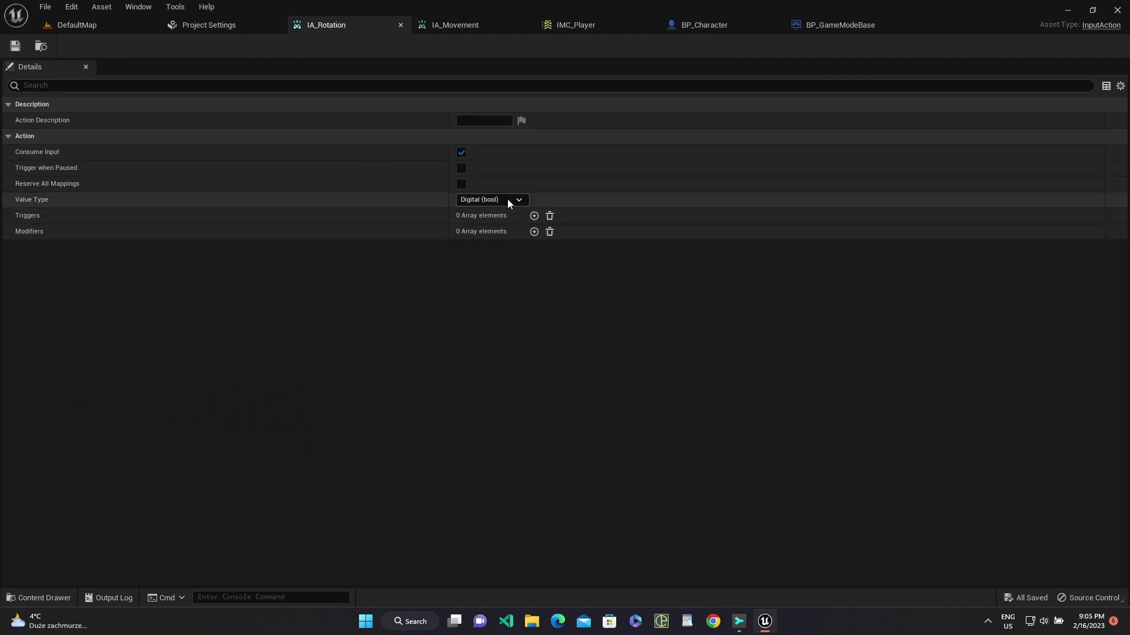
pyautogui.click(507, 199)
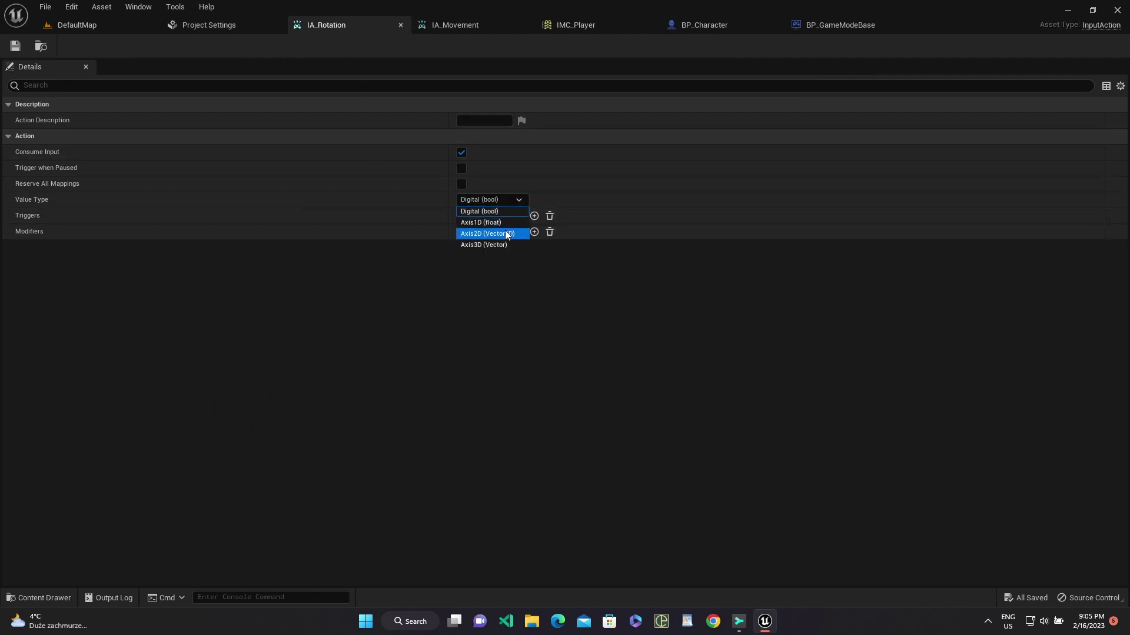
pyautogui.click(508, 235)
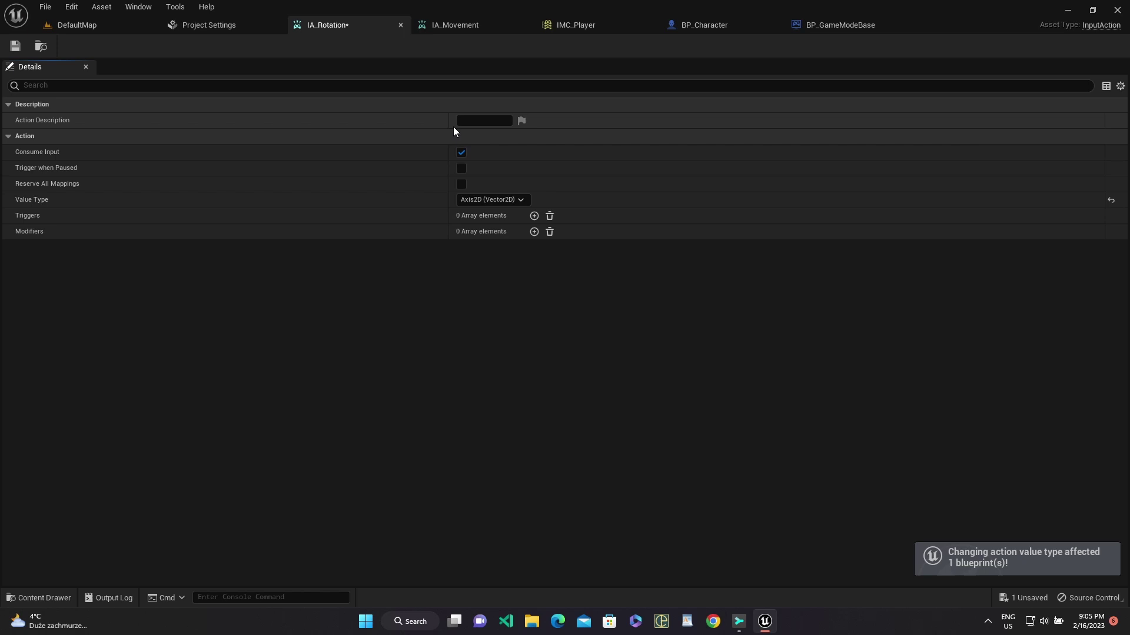
pyautogui.click(471, 121)
pyautogui.write('Rotatio')
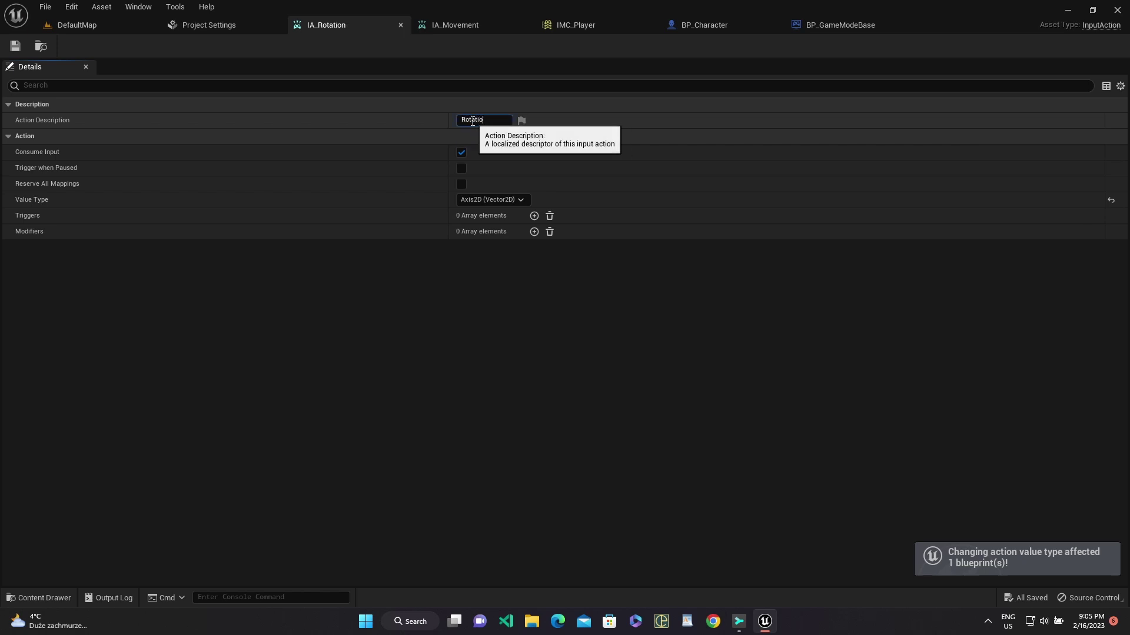
pyautogui.write('n')
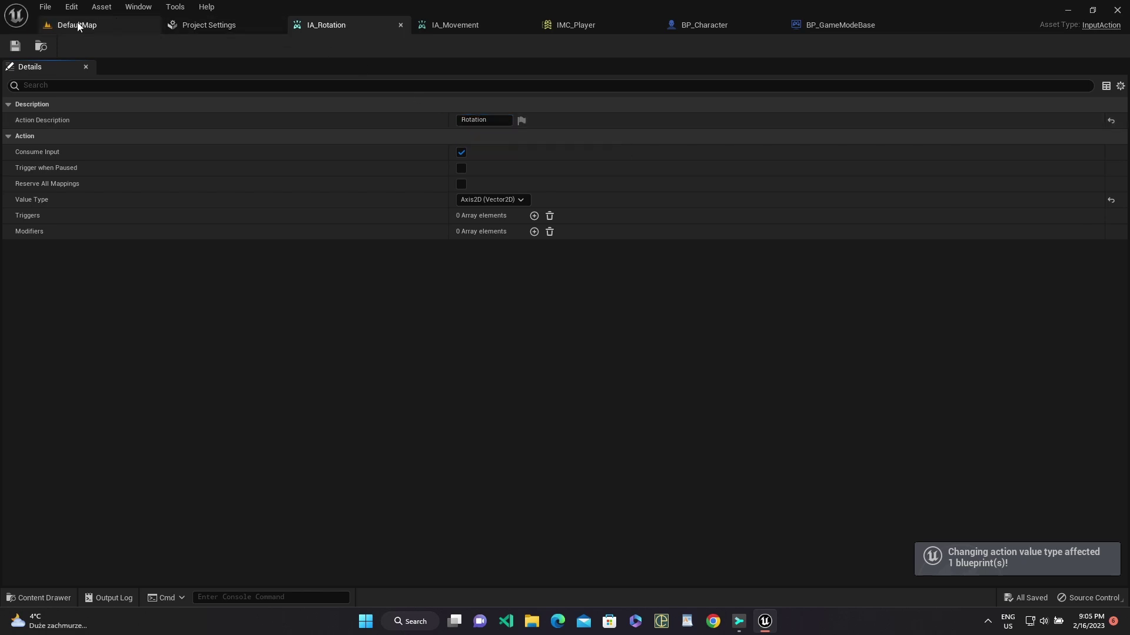
pyautogui.click(82, 26)
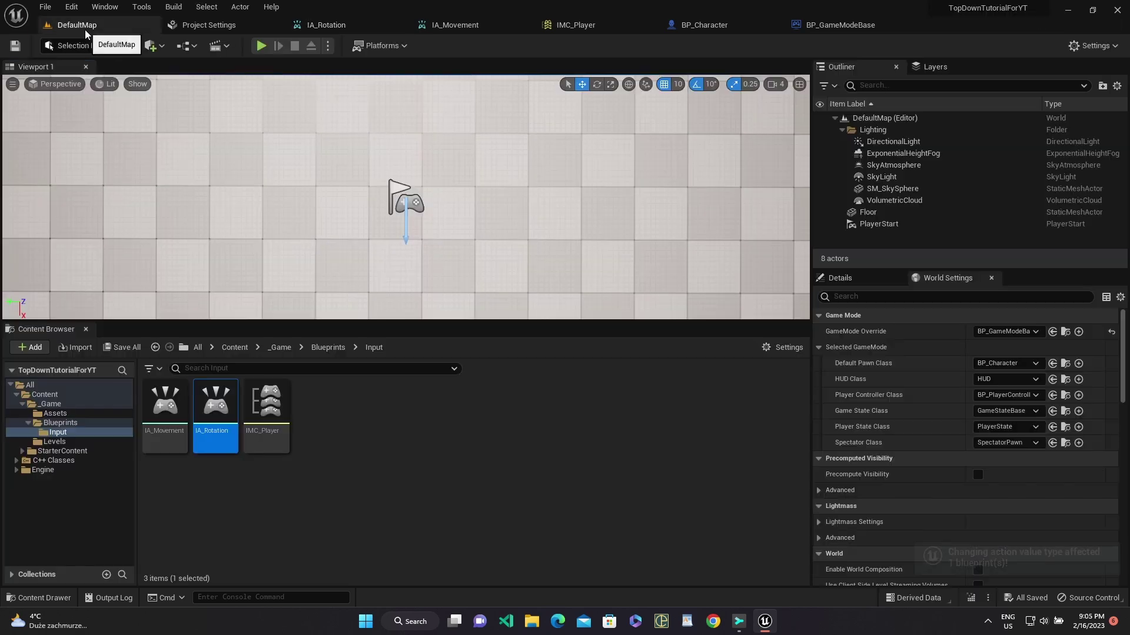
# In IMC_Player, add an IA_Rotation mapping bound to Gamepad Right Thumbstick 2D-Axis
pyautogui.doubleClick(262, 434)
pyautogui.click(19, 137)
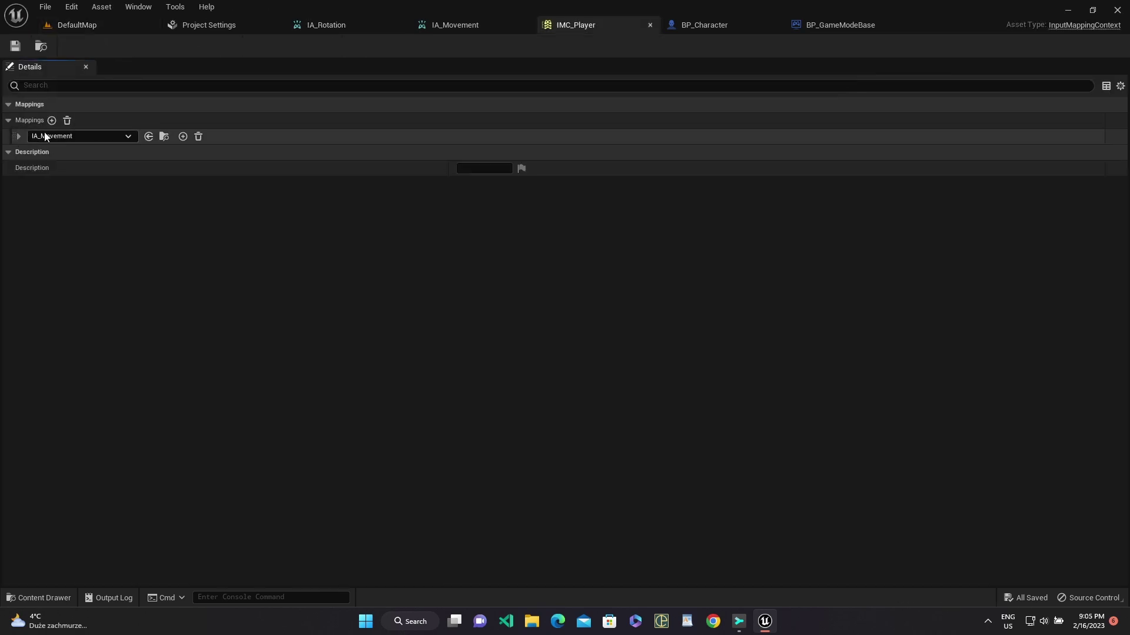
pyautogui.click(52, 121)
pyautogui.click(72, 150)
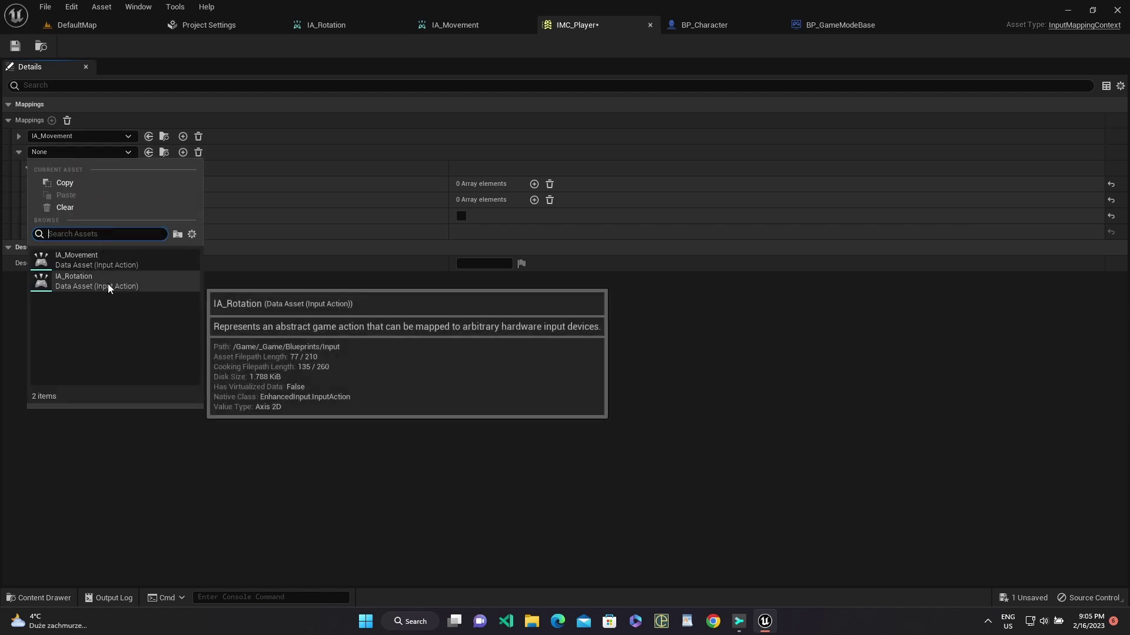
pyautogui.click(88, 280)
pyautogui.click(83, 168)
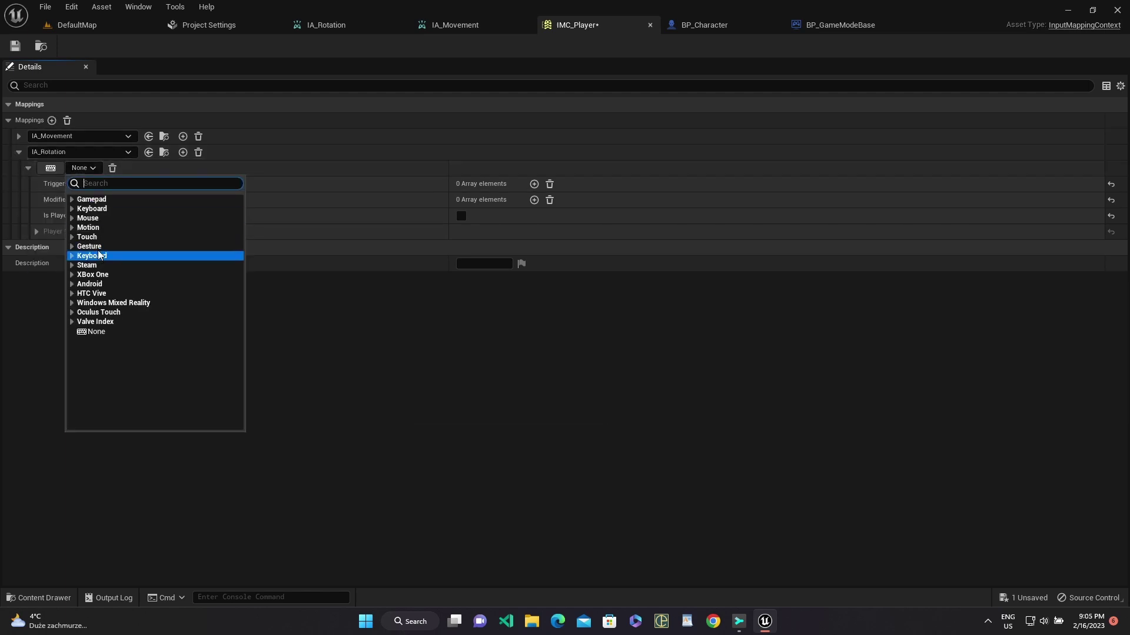
pyautogui.click(72, 199)
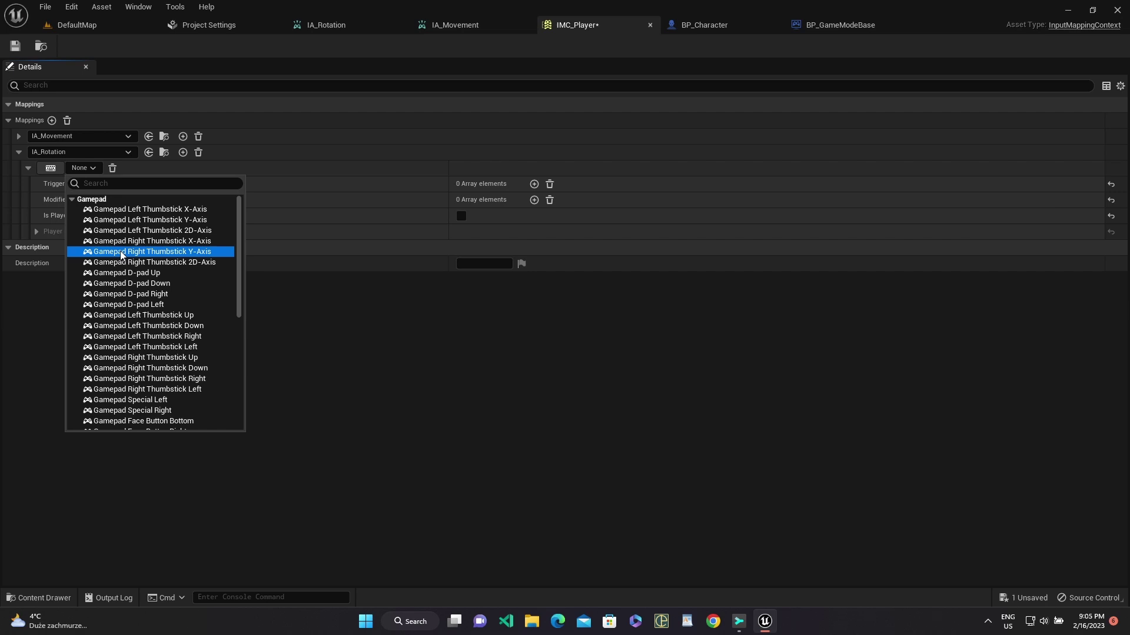
pyautogui.click(190, 267)
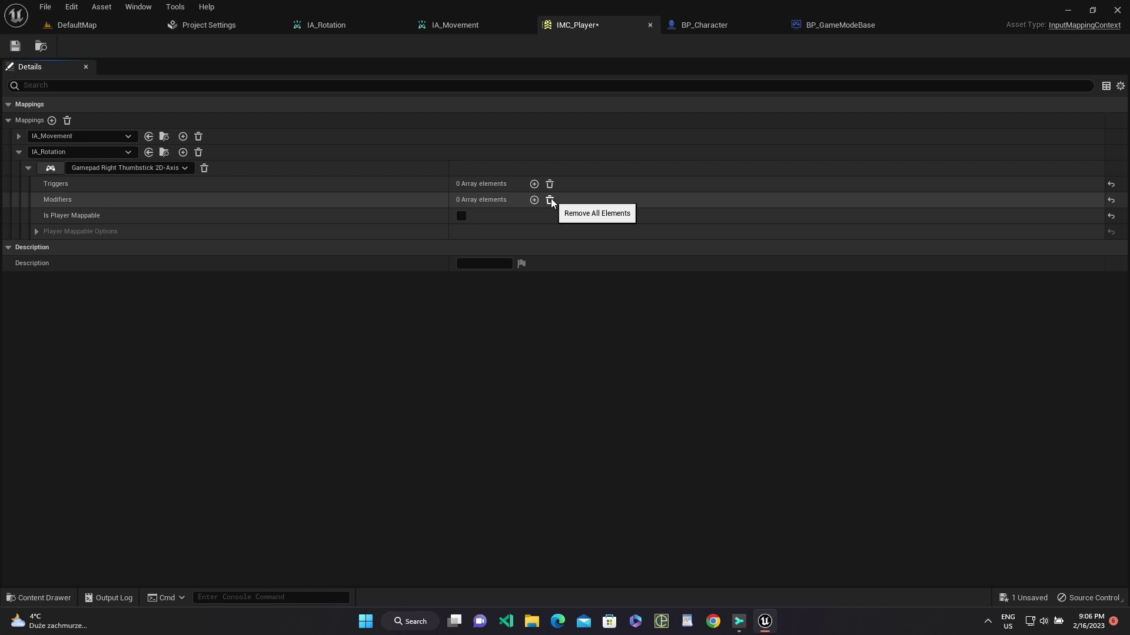
# Add a Negate modifier that negates only Y, and save
pyautogui.click(533, 199)
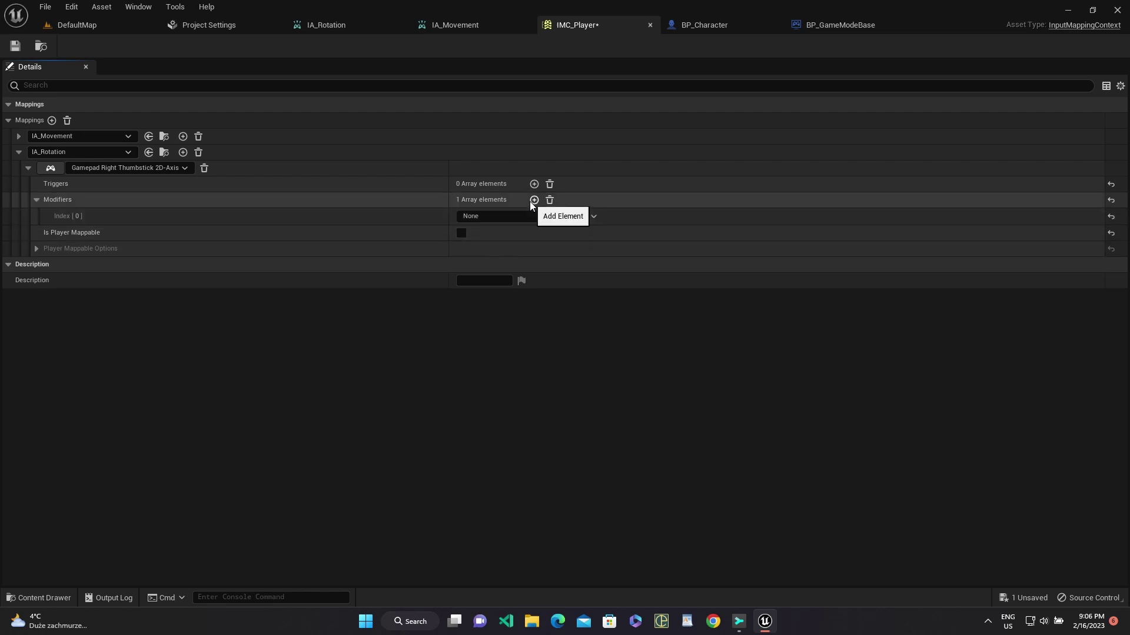
pyautogui.click(518, 219)
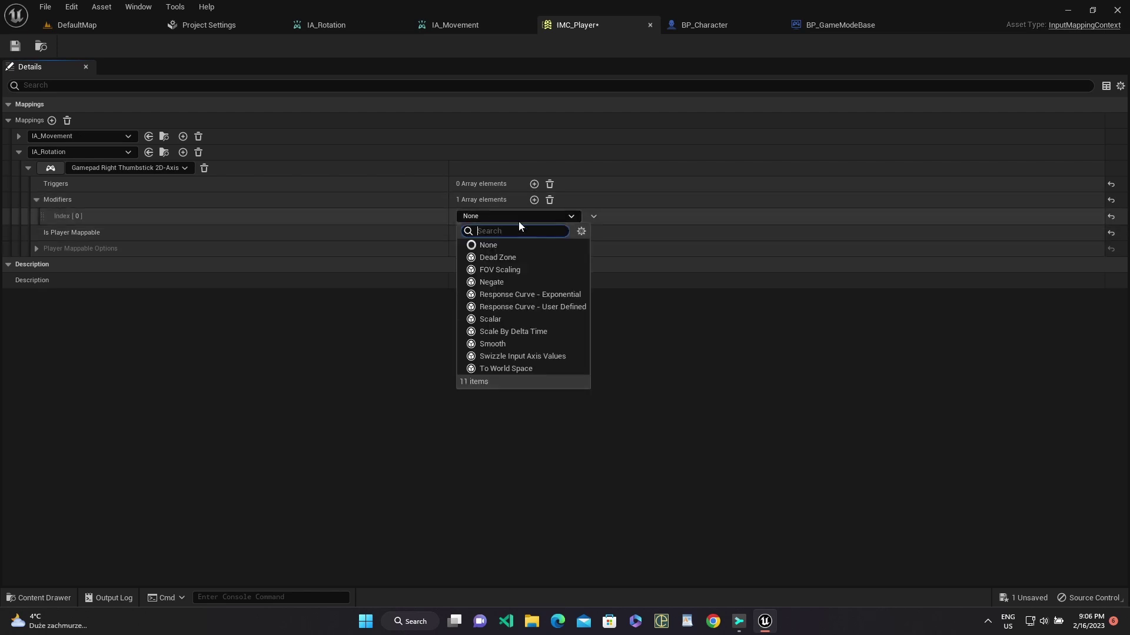
pyautogui.click(491, 280)
pyautogui.click(47, 216)
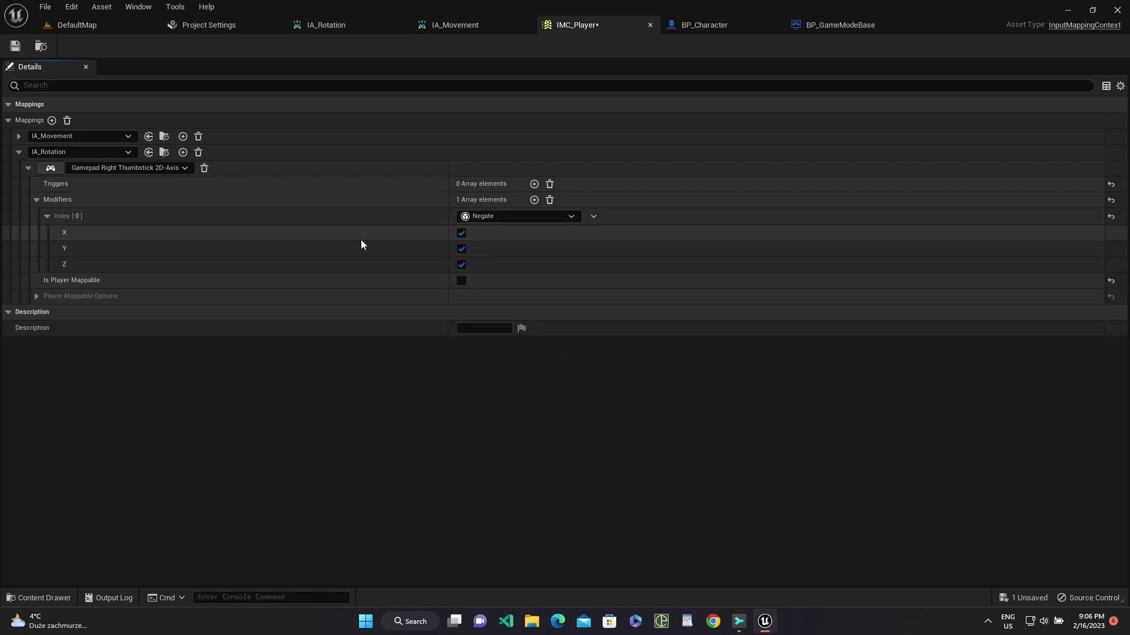
pyautogui.click(461, 265)
pyautogui.click(461, 233)
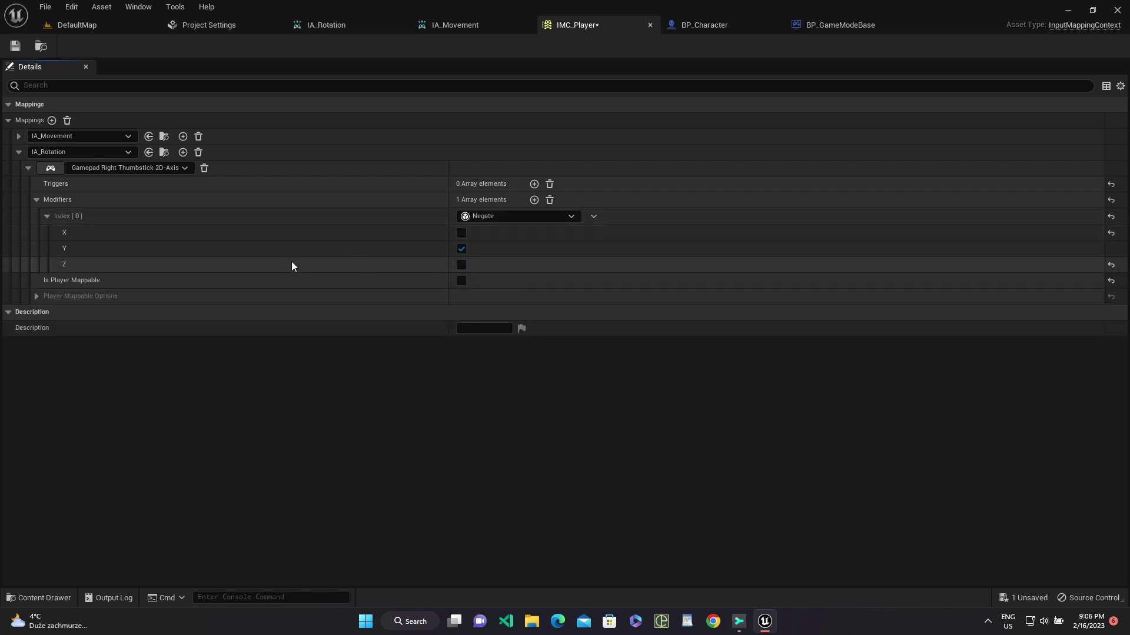
pyautogui.click(47, 216)
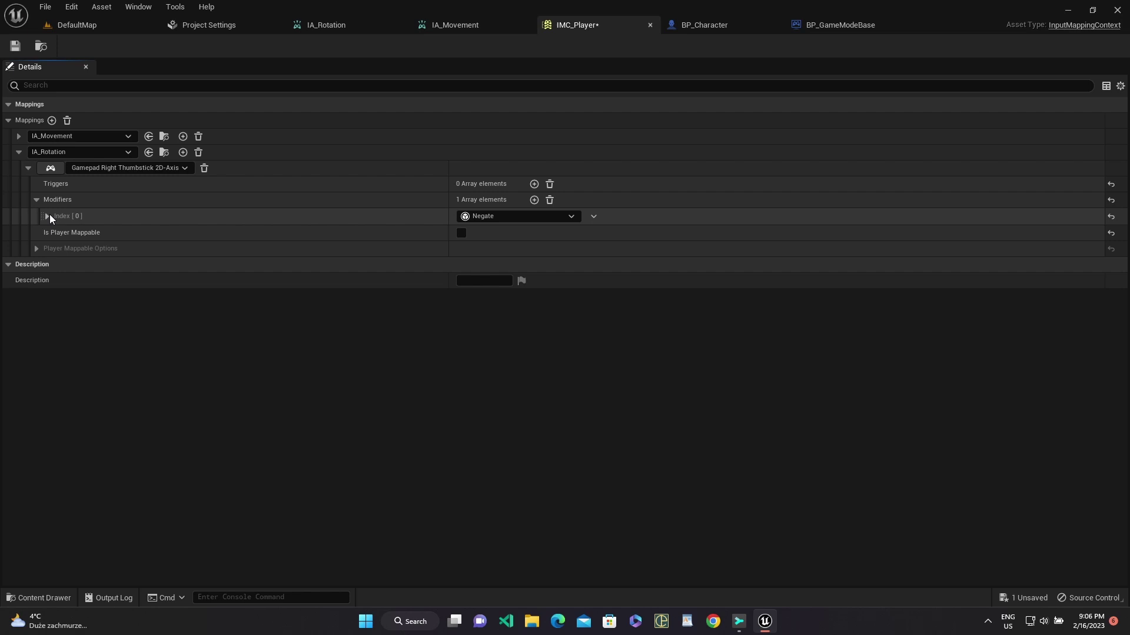
pyautogui.hotkey('ctrl', 's')
# Add a Swizzle Input Axis Values modifier as the second modifier and save
pyautogui.click(534, 199)
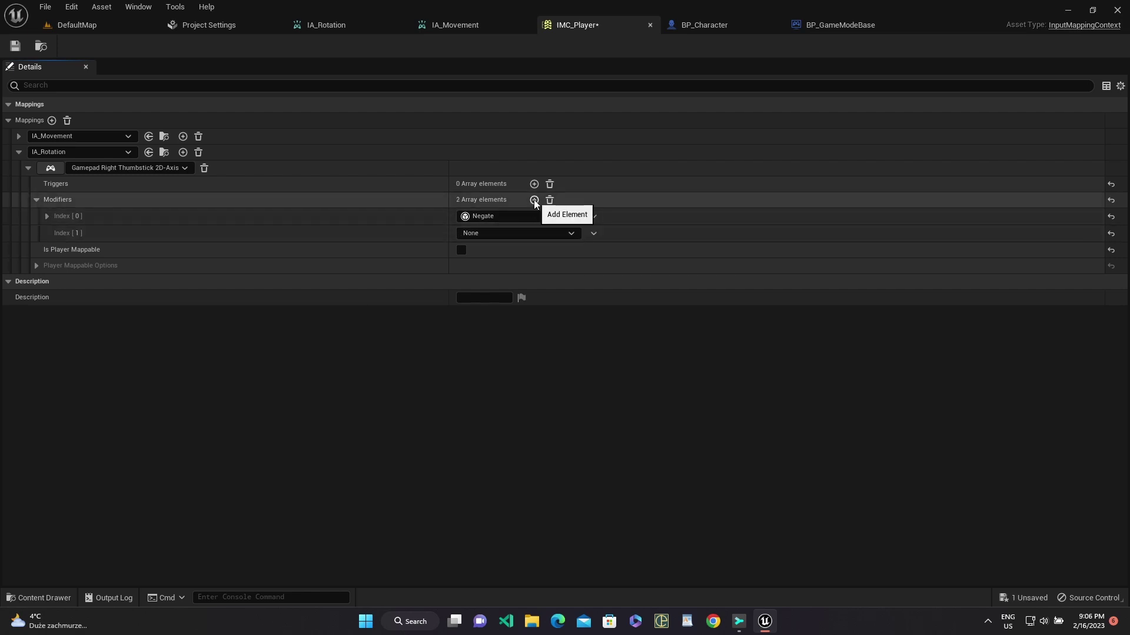
pyautogui.click(46, 216)
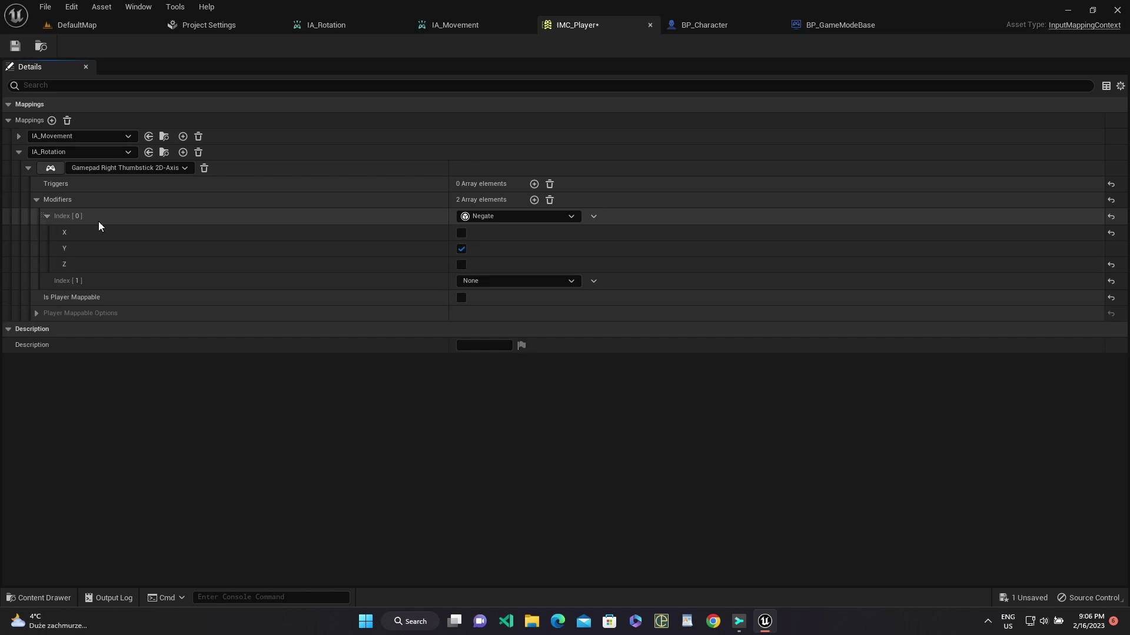
pyautogui.click(490, 281)
pyautogui.write('S')
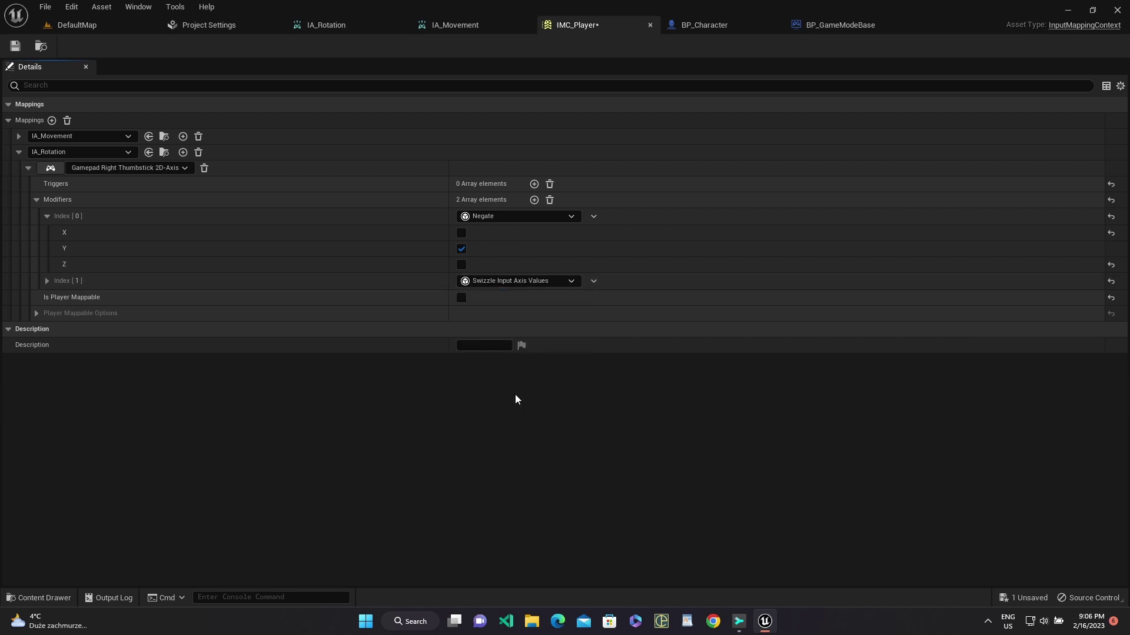
pyautogui.click(514, 396)
pyautogui.hotkey('ctrl', 's')
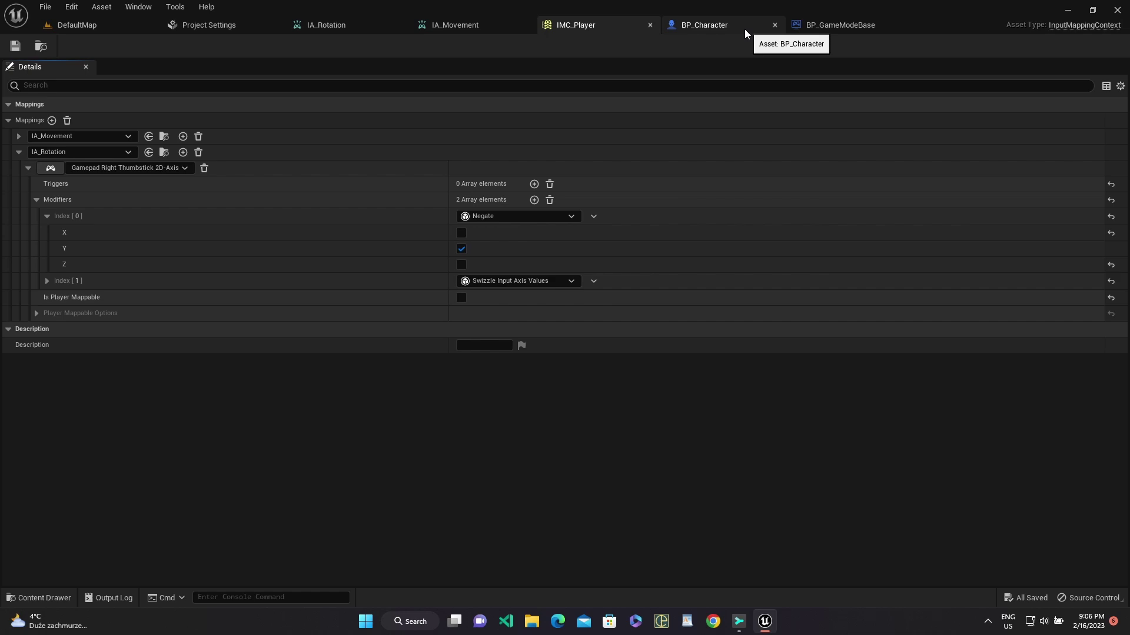
# Open BP_PlayerController's Event Graph and pan to the Event Tick nodes
pyautogui.click(73, 24)
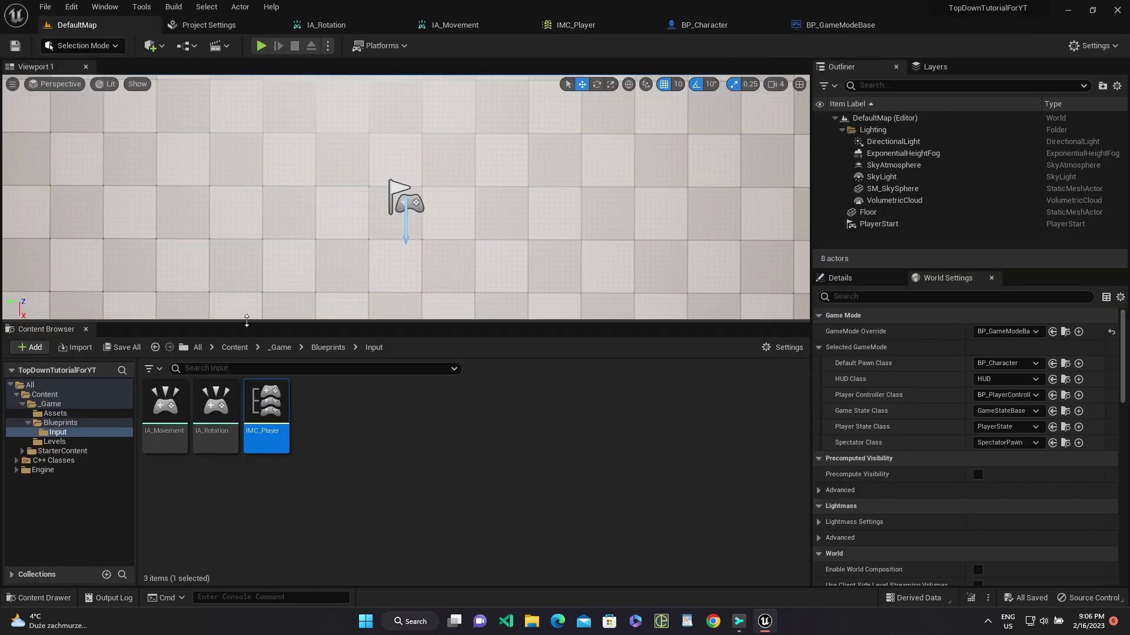
pyautogui.doubleClick(316, 406)
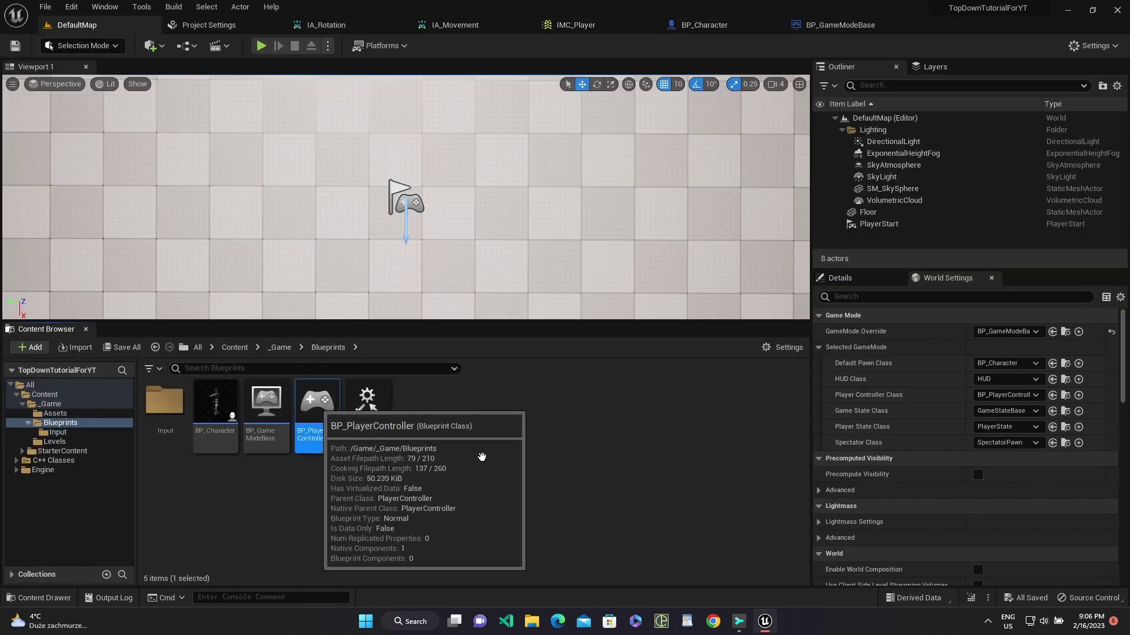
pyautogui.moveTo(460, 359); pyautogui.dragTo(480, 134, button='right')
pyautogui.scroll(-4, 529, 229)
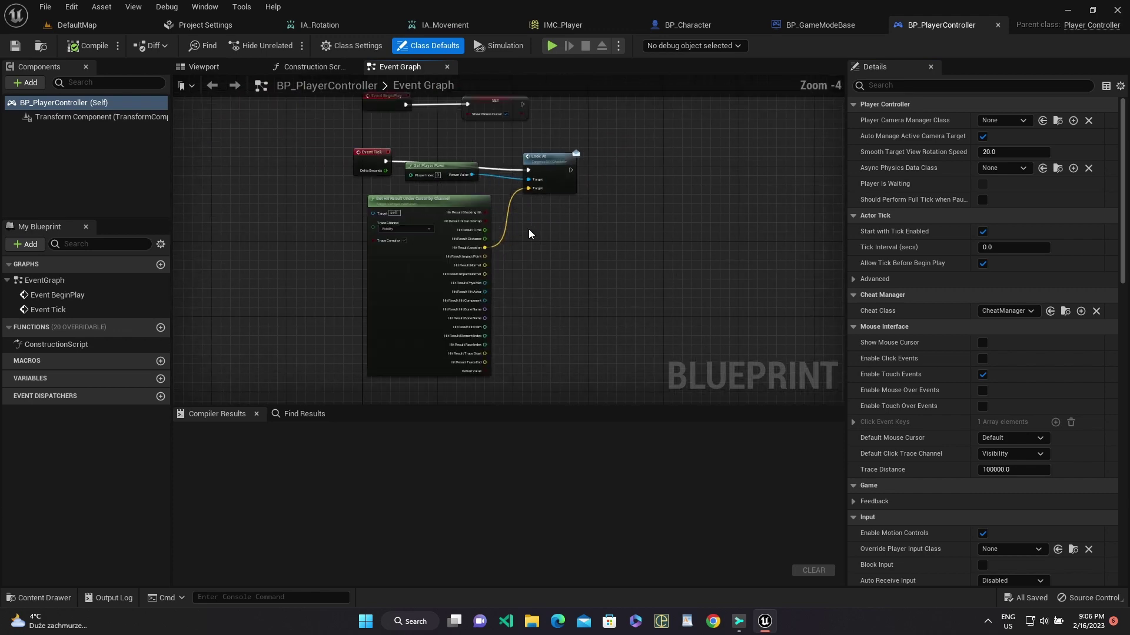
pyautogui.moveTo(530, 231); pyautogui.dragTo(562, 245, button='right')
pyautogui.scroll(1, 495, 211)
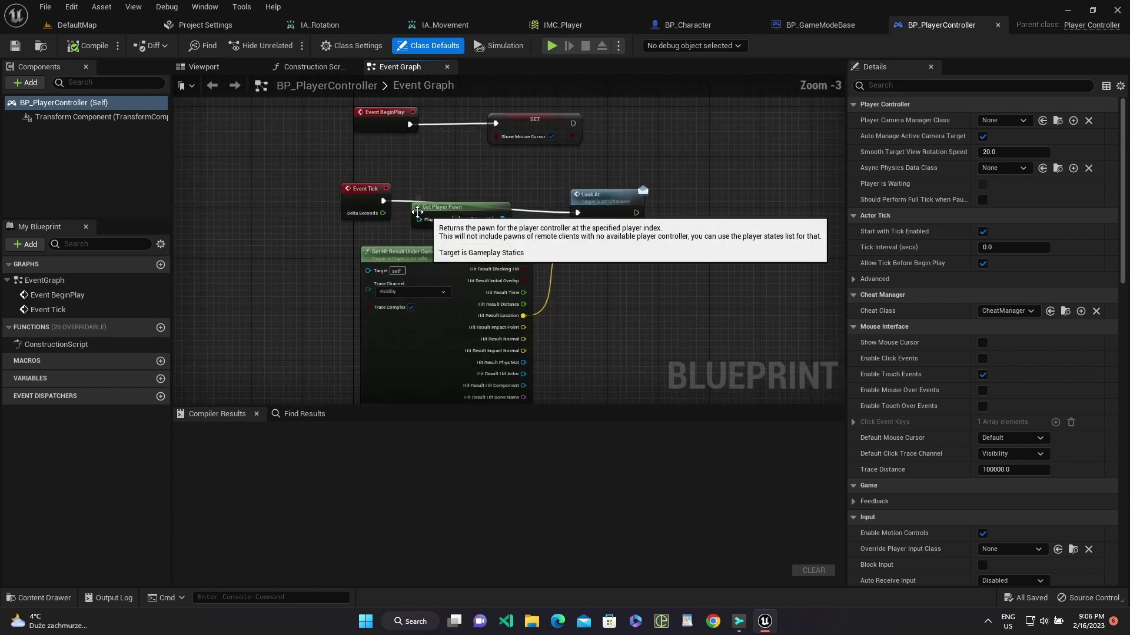
# Add a reroute point on the Event Tick execution wire and save the blueprint
pyautogui.click(377, 208)
pyautogui.moveTo(420, 206); pyautogui.dragTo(412, 218)
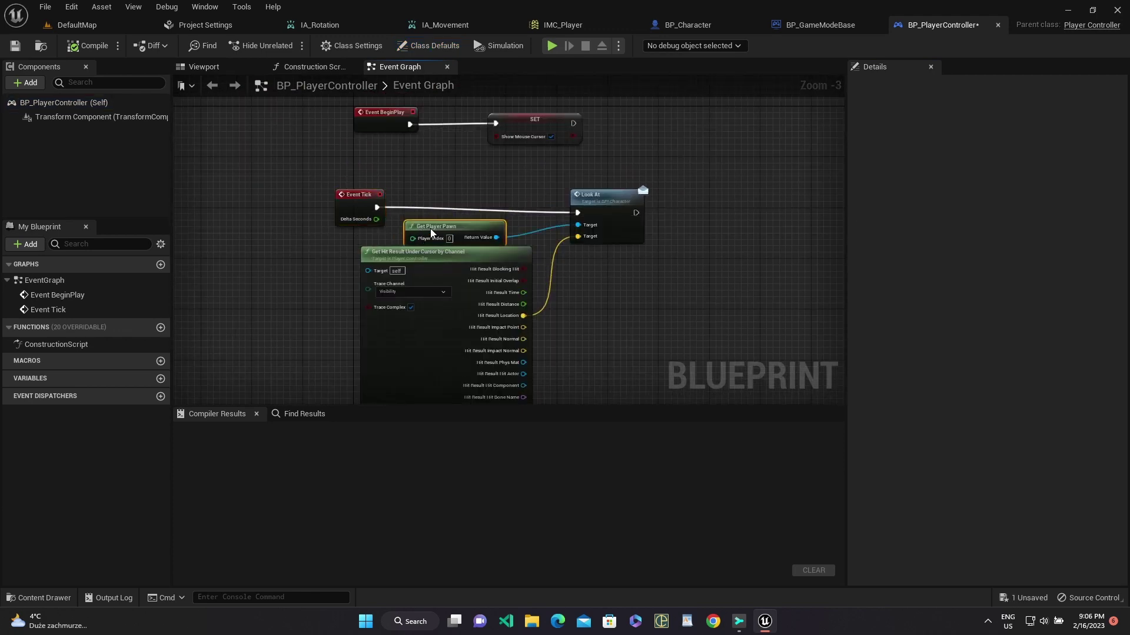
pyautogui.doubleClick(406, 208)
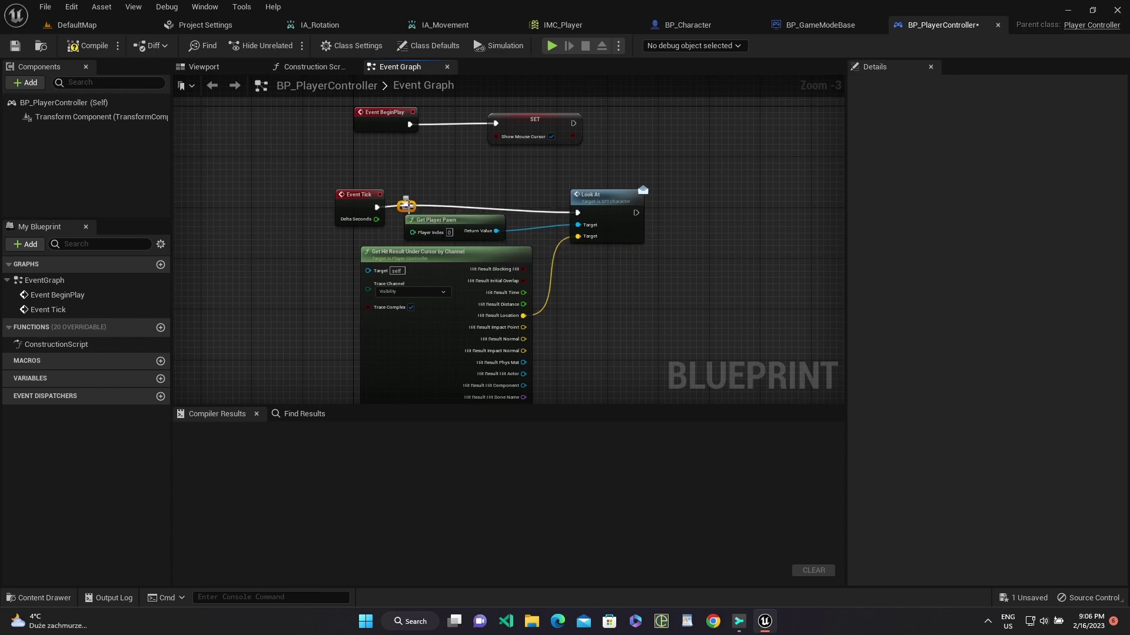
pyautogui.hotkey('ctrl', 's')
pyautogui.moveTo(441, 371)
pyautogui.mouseDown(button='right')
pyautogui.moveTo(453, 338)
pyautogui.moveTo(385, 318)
pyautogui.mouseUp(button='right')
pyautogui.scroll(-2, 452, 338)
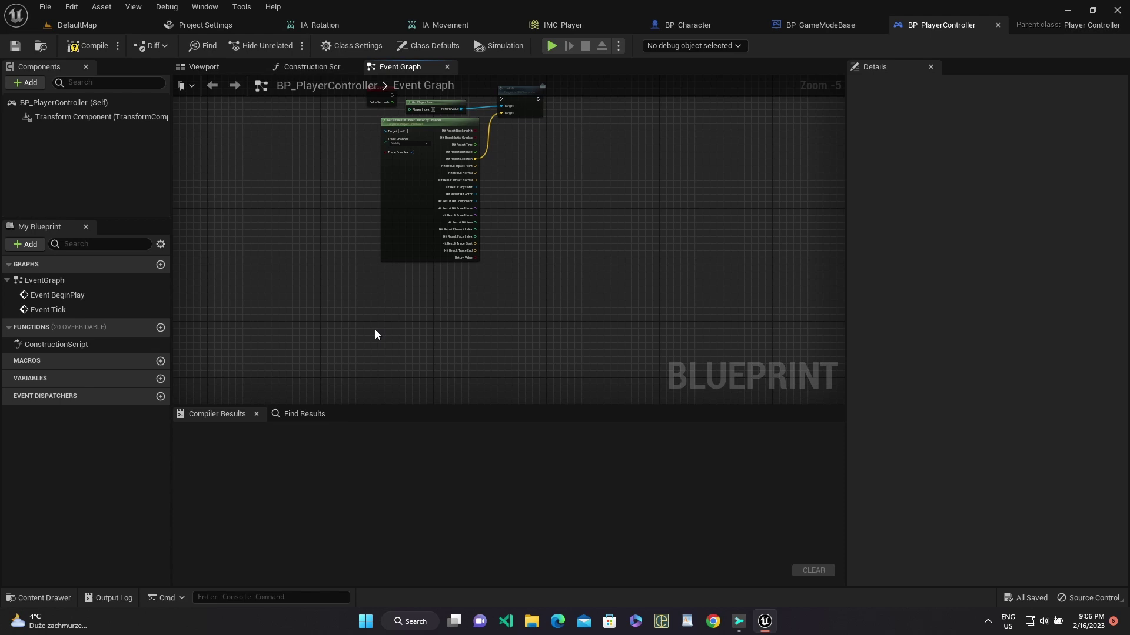
pyautogui.moveTo(431, 339); pyautogui.dragTo(422, 244, button='right')
pyautogui.scroll(1, 422, 244)
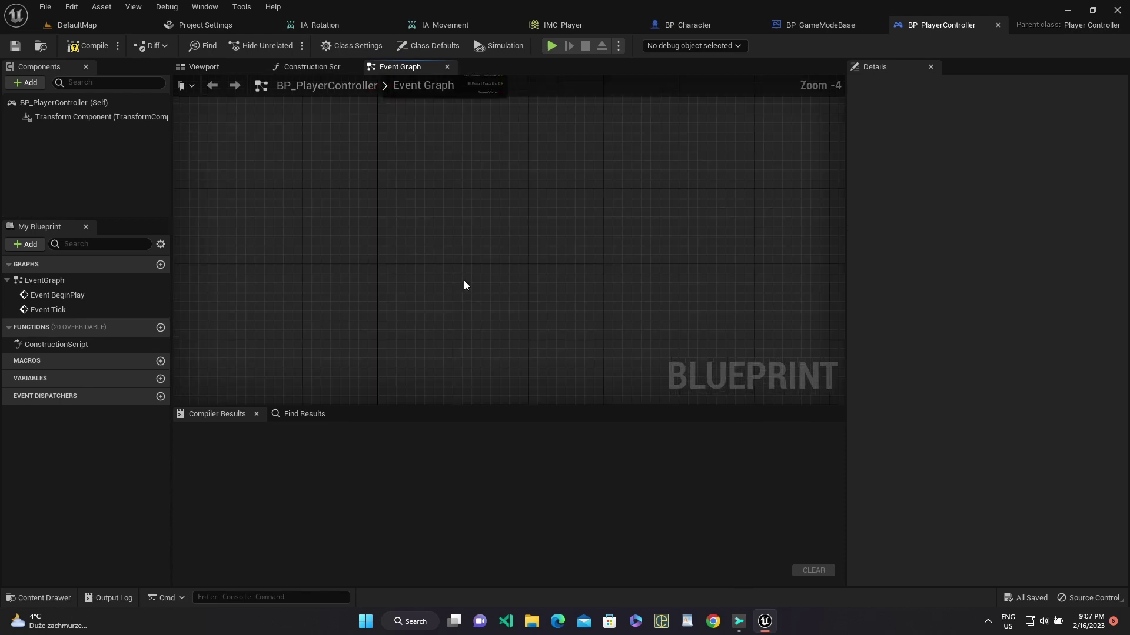
# Add an IA_Rotation input event node to the graph
pyautogui.rightClick(376, 225)
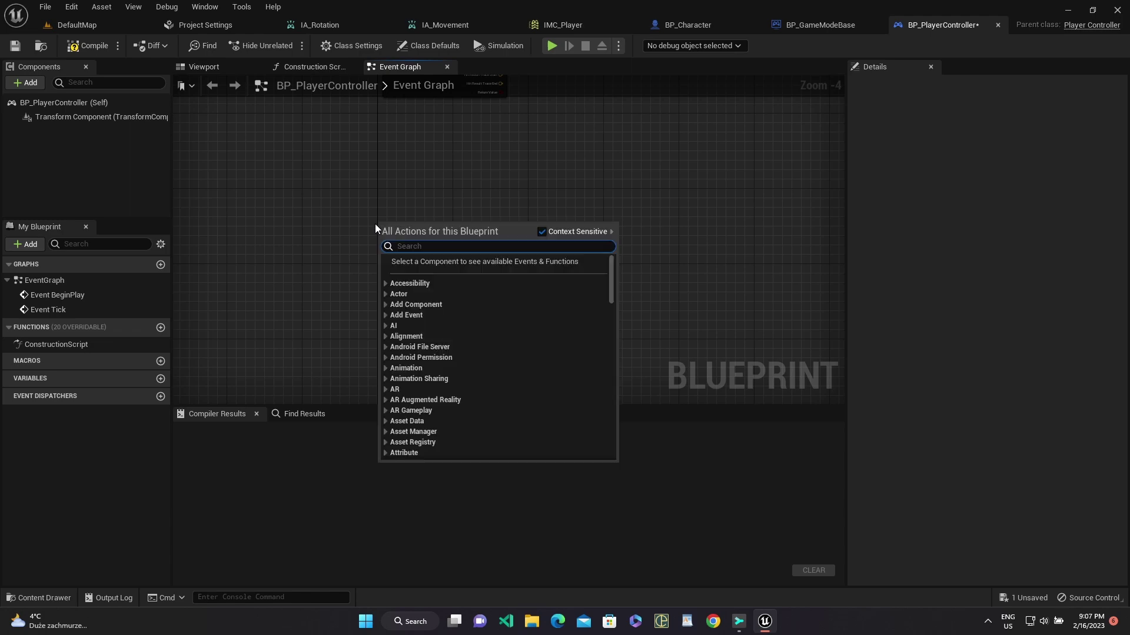
pyautogui.write('IA_')
pyautogui.press('Down')
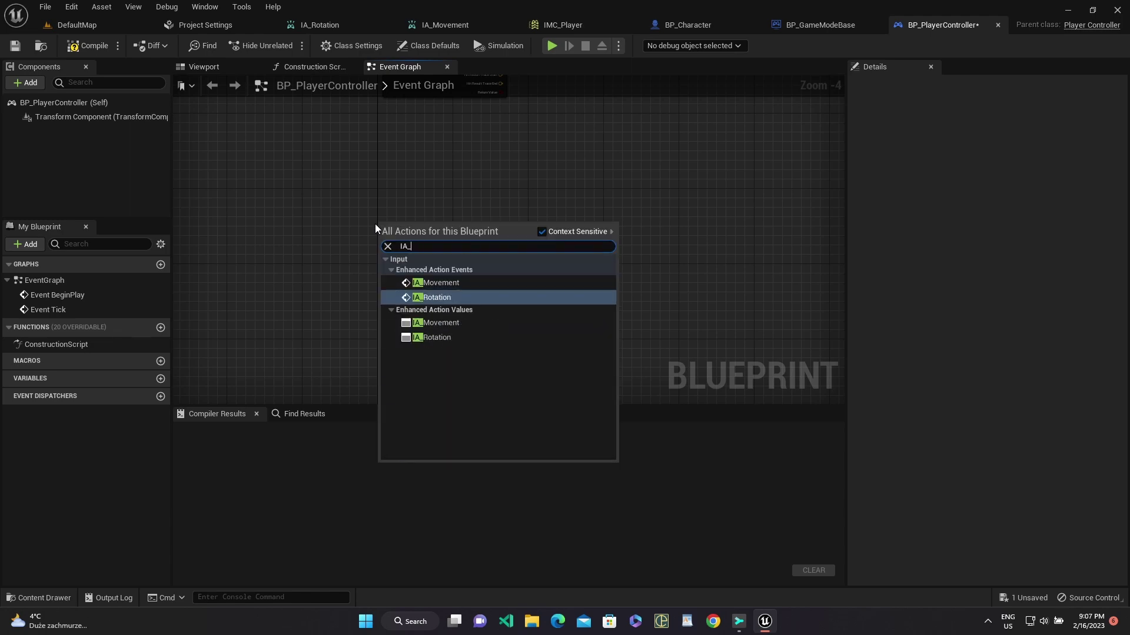
pyautogui.press('Return')
pyautogui.scroll(2, 454, 200)
pyautogui.scroll(1, 459, 274)
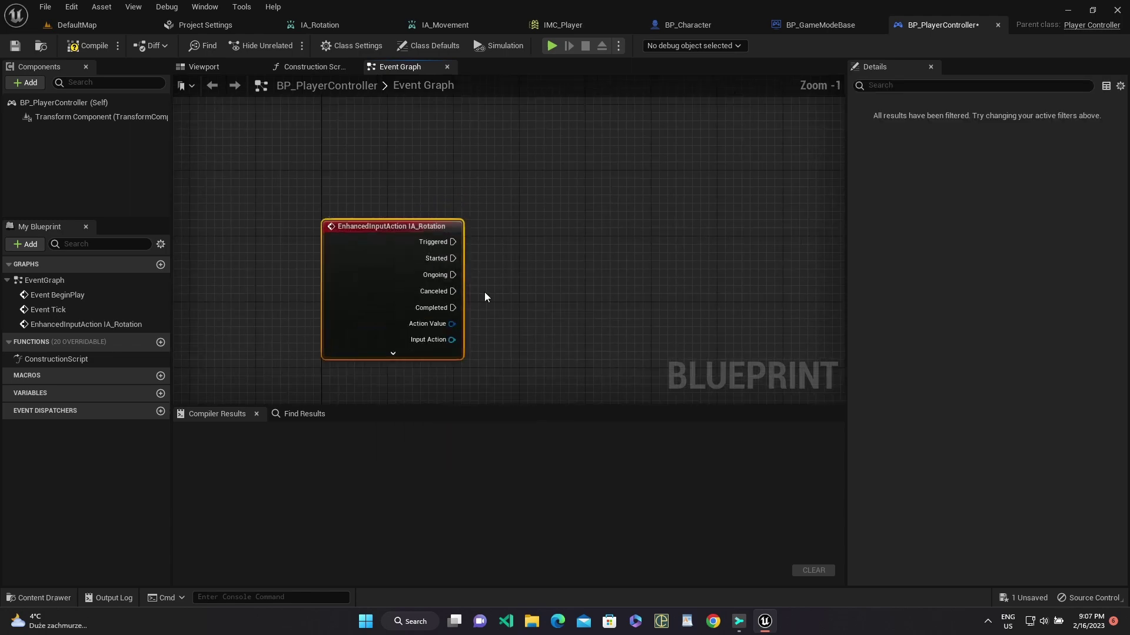
pyautogui.moveTo(485, 292); pyautogui.dragTo(430, 276, button='right')
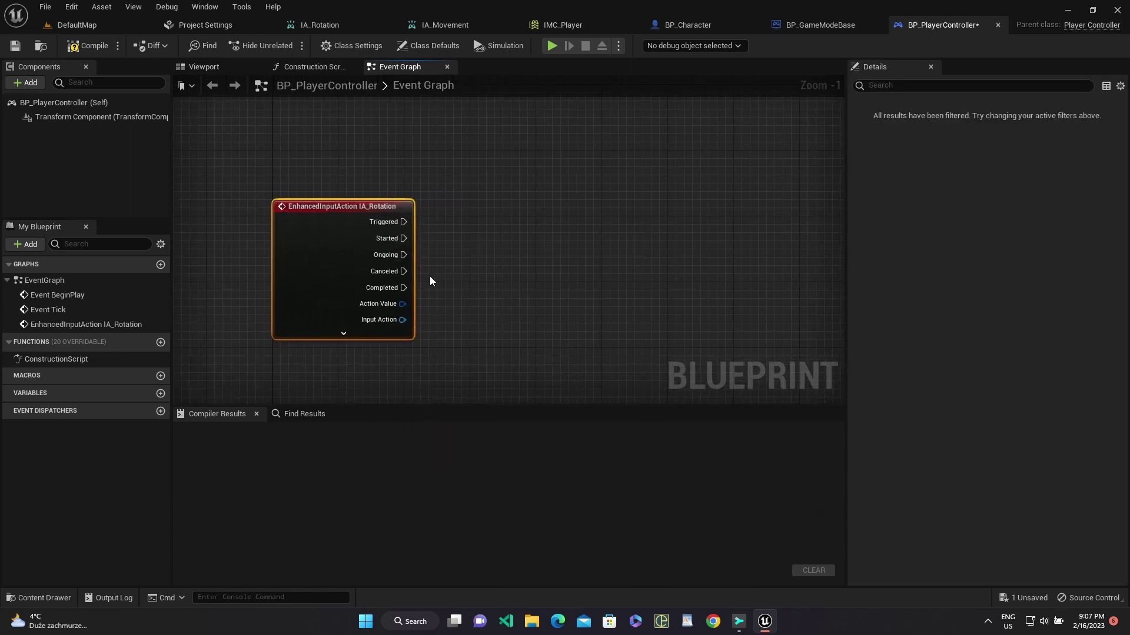
# Add a Get Player Character node beside the event
pyautogui.rightClick(626, 272)
pyautogui.write('GetPla')
pyautogui.press('Up')
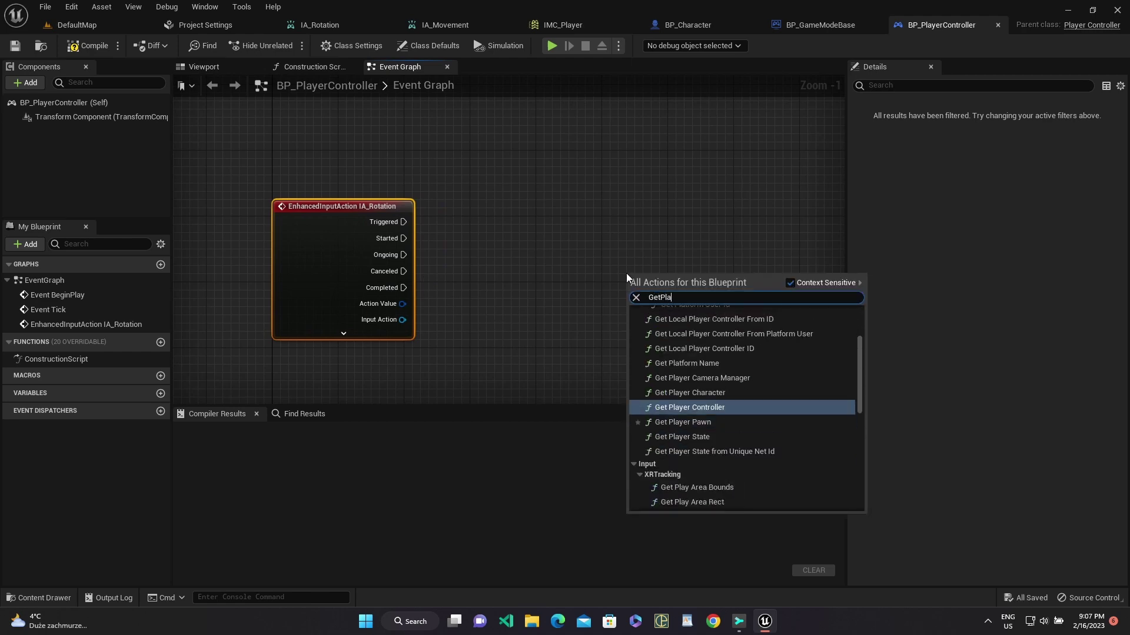
pyautogui.press('Up')
pyautogui.press('Return')
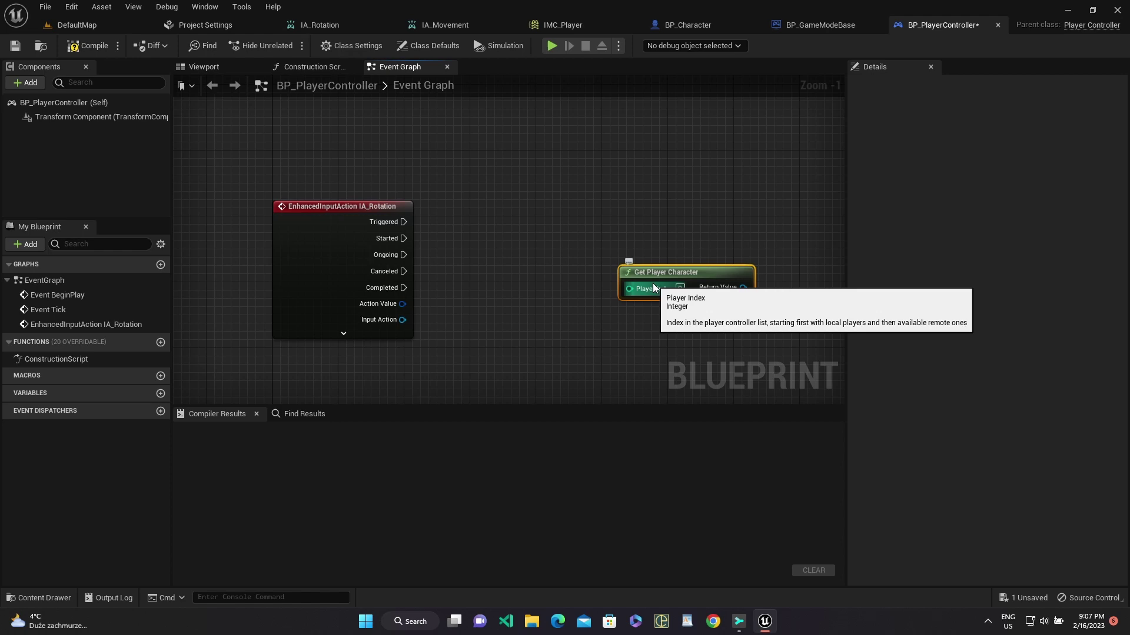
pyautogui.moveTo(726, 293); pyautogui.dragTo(593, 320, button='right')
# Add Set Actor Rotation targeting the player character, driven by IA_Rotation's Triggered pin
pyautogui.moveTo(608, 315); pyautogui.dragTo(690, 272)
pyautogui.write('Set Actr')
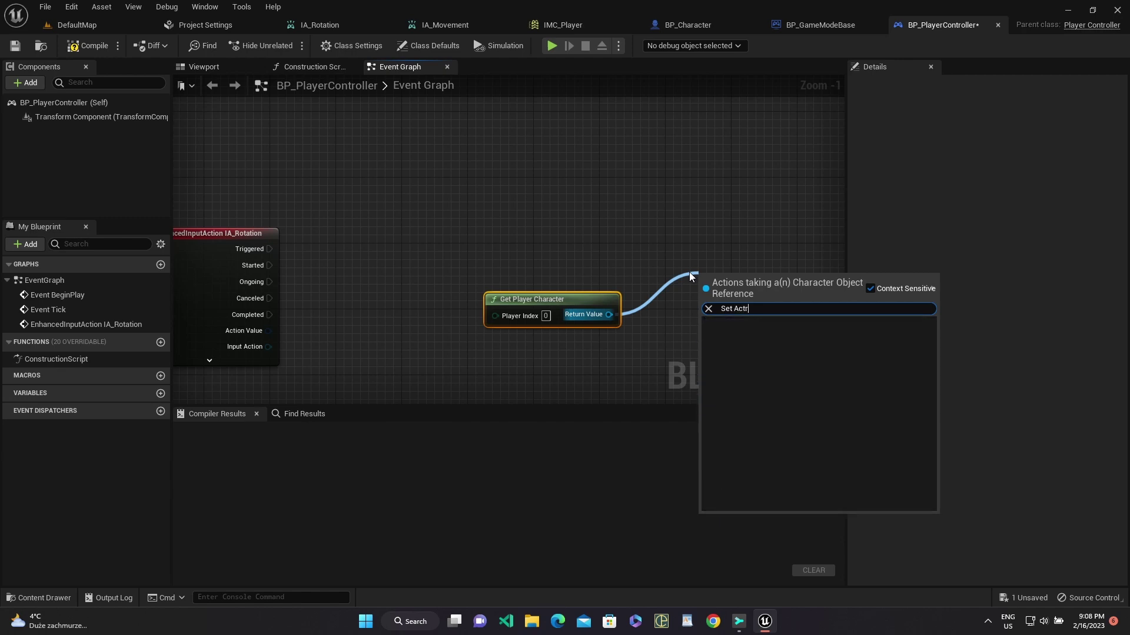
pyautogui.press('BackSpace')
pyautogui.write('ot')
pyautogui.press('BackSpace')
pyautogui.write('r Ro')
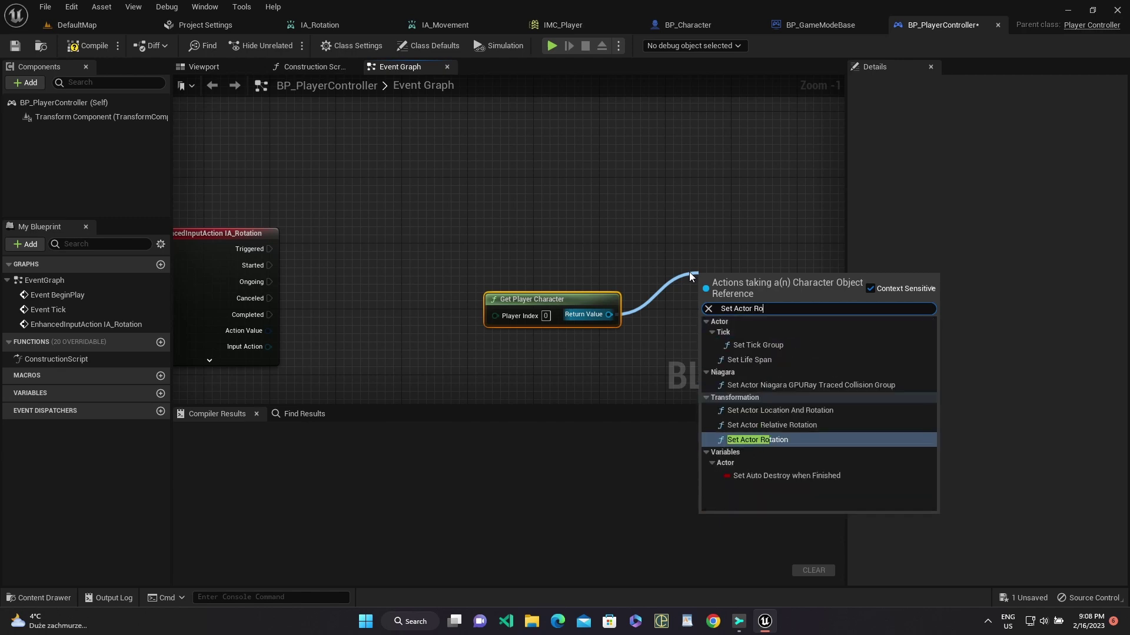
pyautogui.write('t')
pyautogui.press('Return')
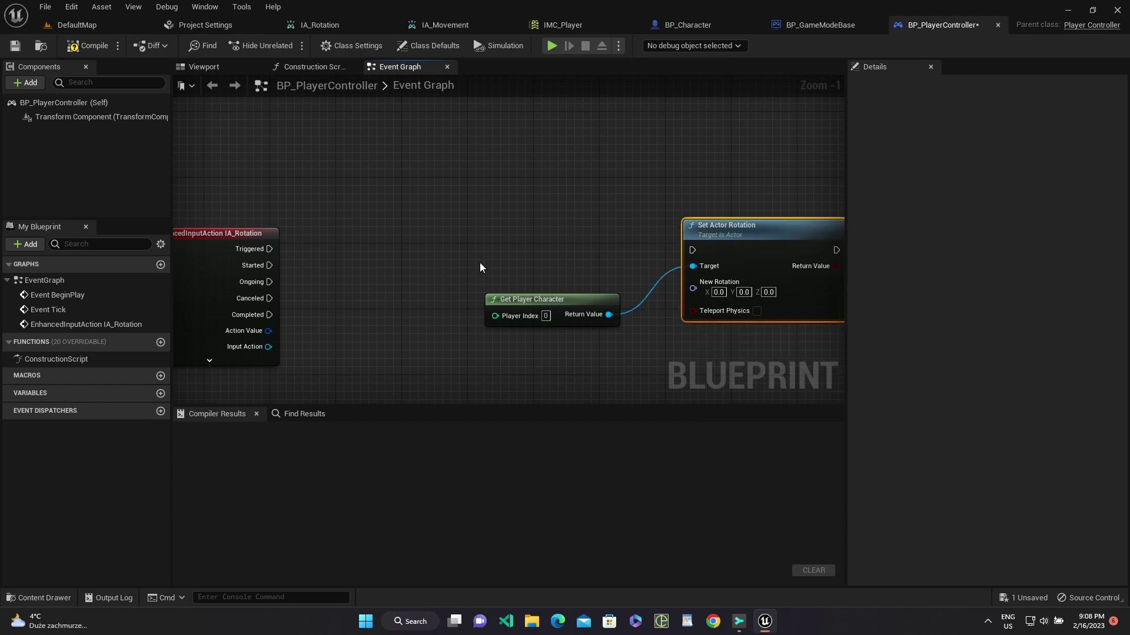
pyautogui.moveTo(270, 249); pyautogui.dragTo(690, 250)
pyautogui.moveTo(548, 304); pyautogui.dragTo(553, 279)
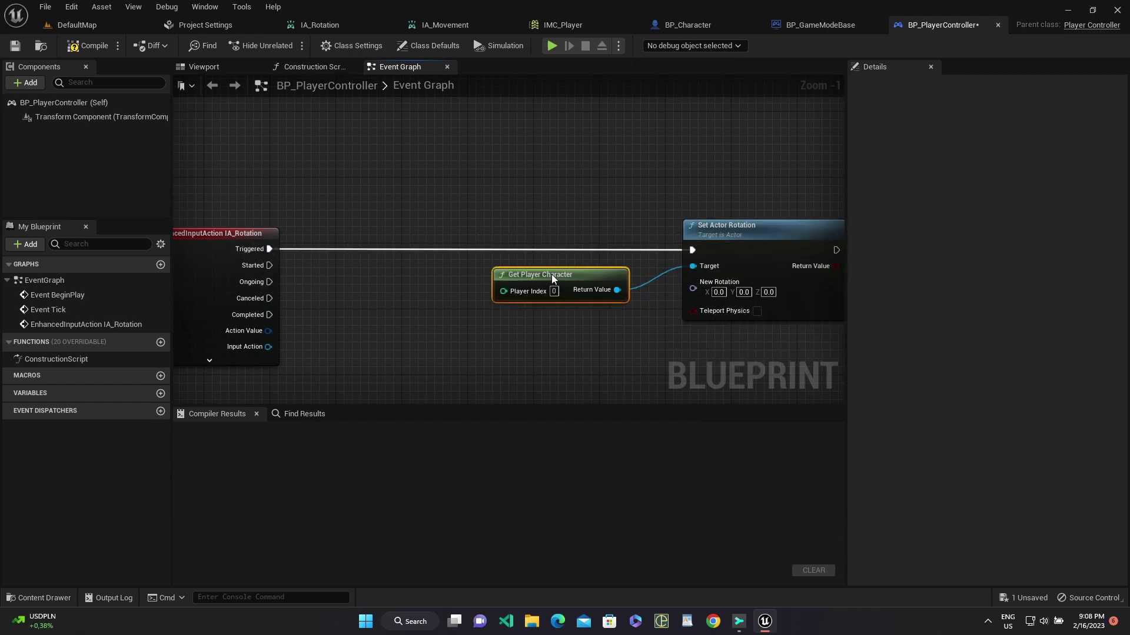
pyautogui.press('q')
pyautogui.moveTo(452, 302); pyautogui.dragTo(444, 253, button='right')
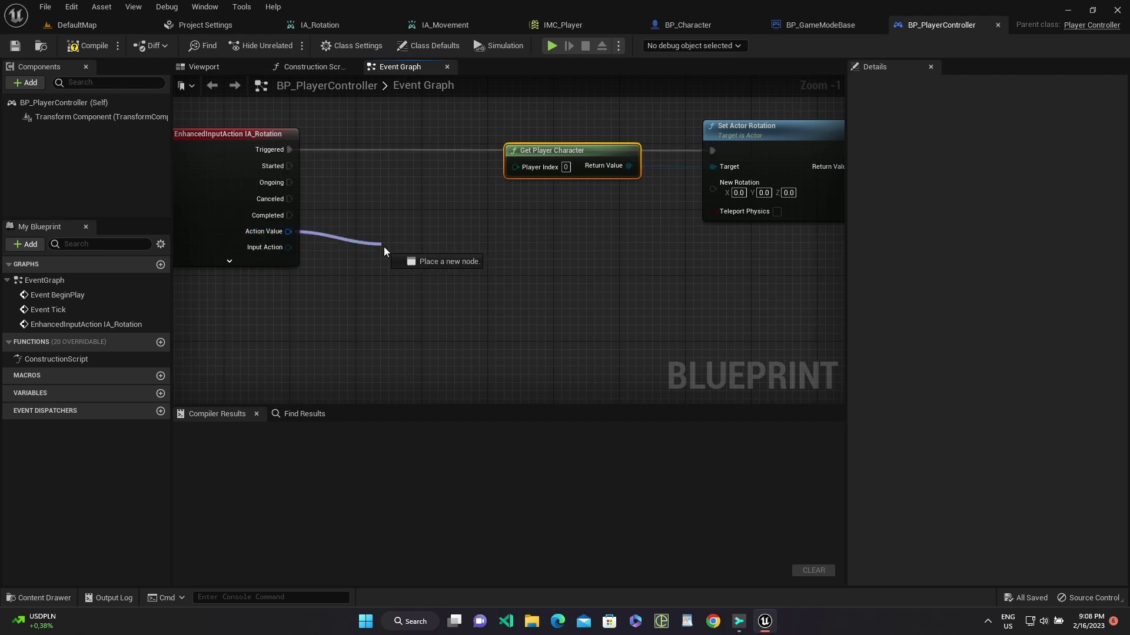
# Add Break Vector 2D from Action Value and a Find Look at Rotation node
pyautogui.moveTo(269, 237); pyautogui.dragTo(382, 259)
pyautogui.write('Bra')
pyautogui.press('BackSpace')
pyautogui.write('eak')
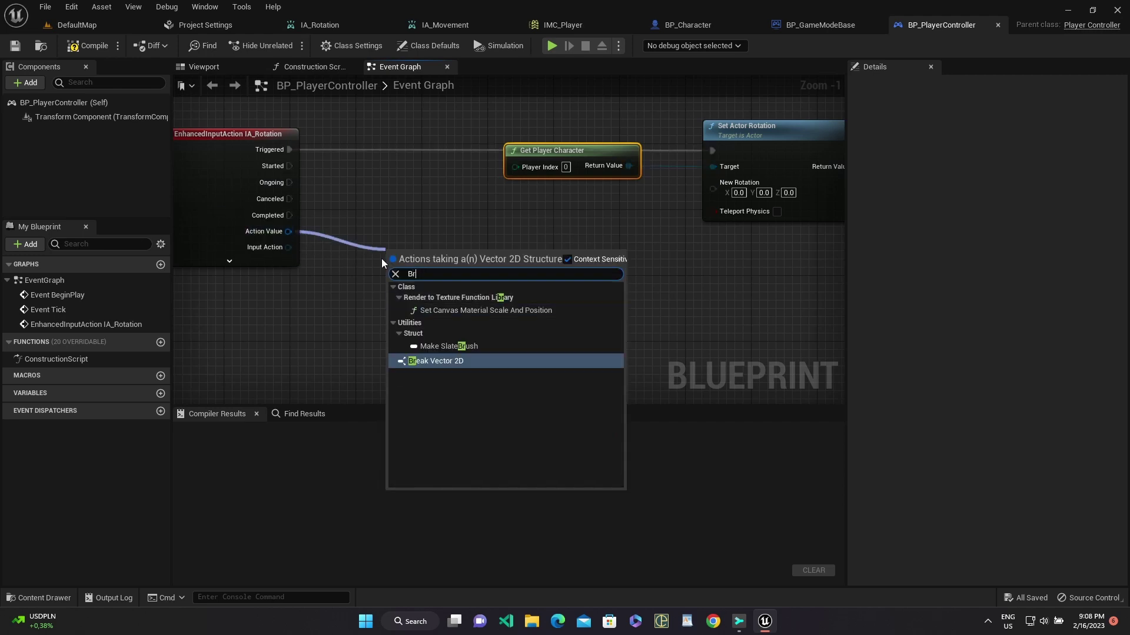
pyautogui.press('Return')
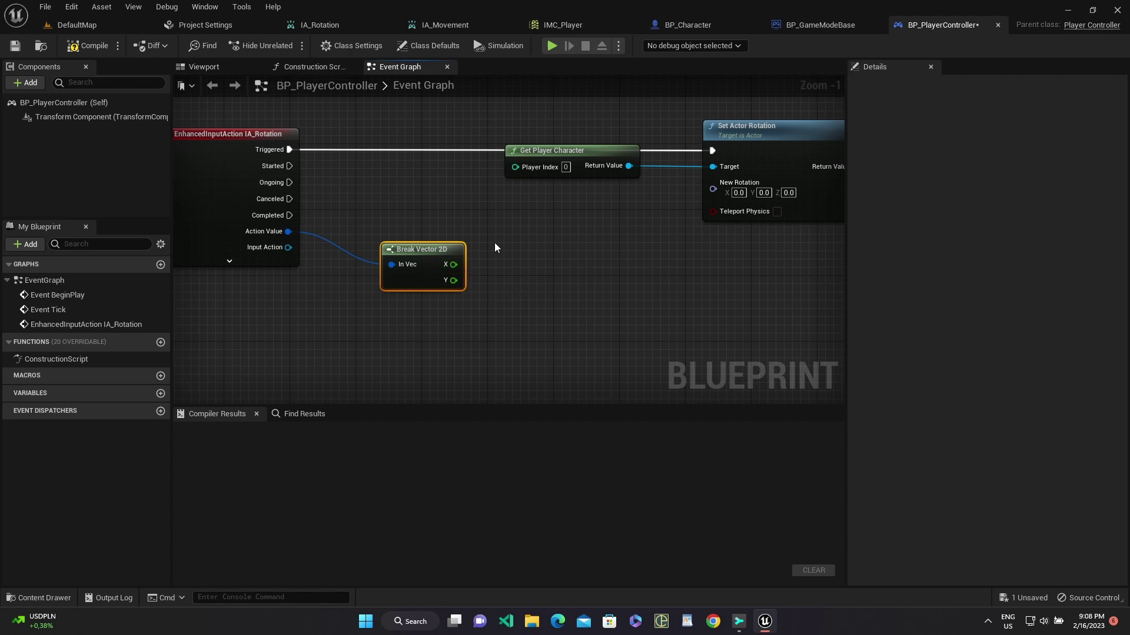
pyautogui.rightClick(512, 236)
pyautogui.write('F')
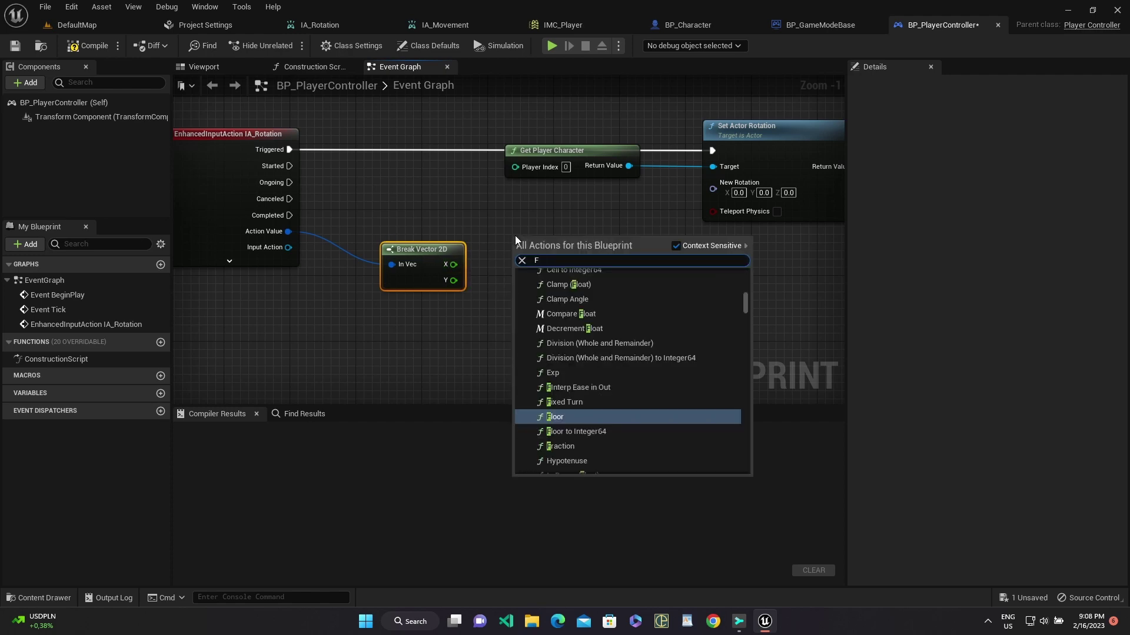
pyautogui.write('ind Look')
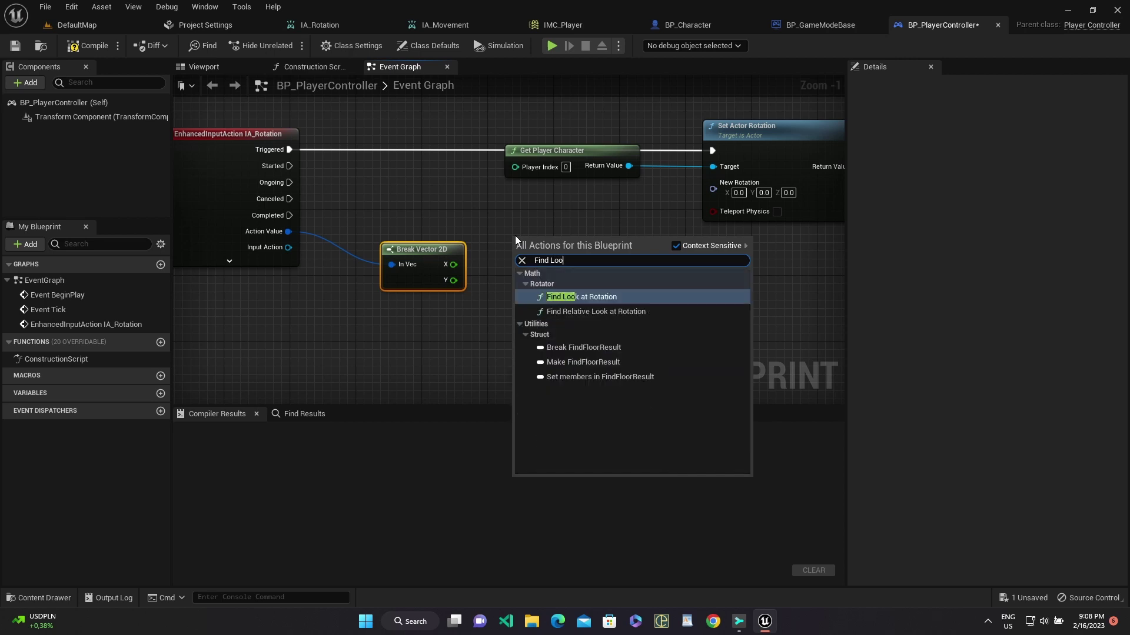
pyautogui.press('Return')
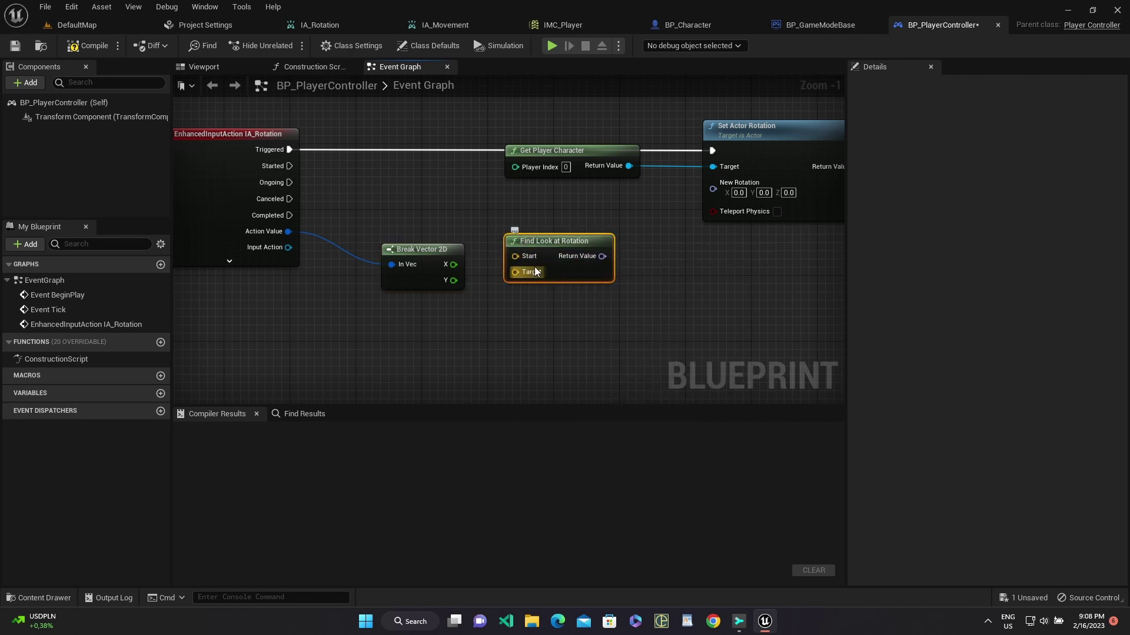
# Split Find Look at Rotation's Start and Target pins into X, Y and Z
pyautogui.rightClick(528, 262)
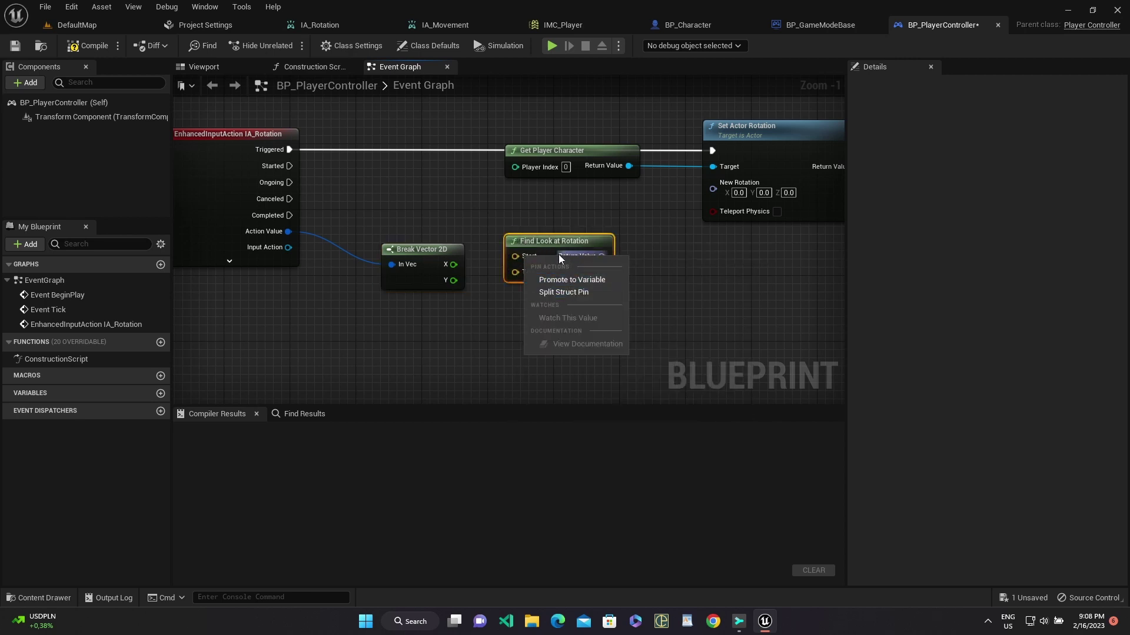
pyautogui.moveTo(559, 254); pyautogui.dragTo(577, 220)
pyautogui.rightClick(560, 232)
pyautogui.rightClick(547, 236)
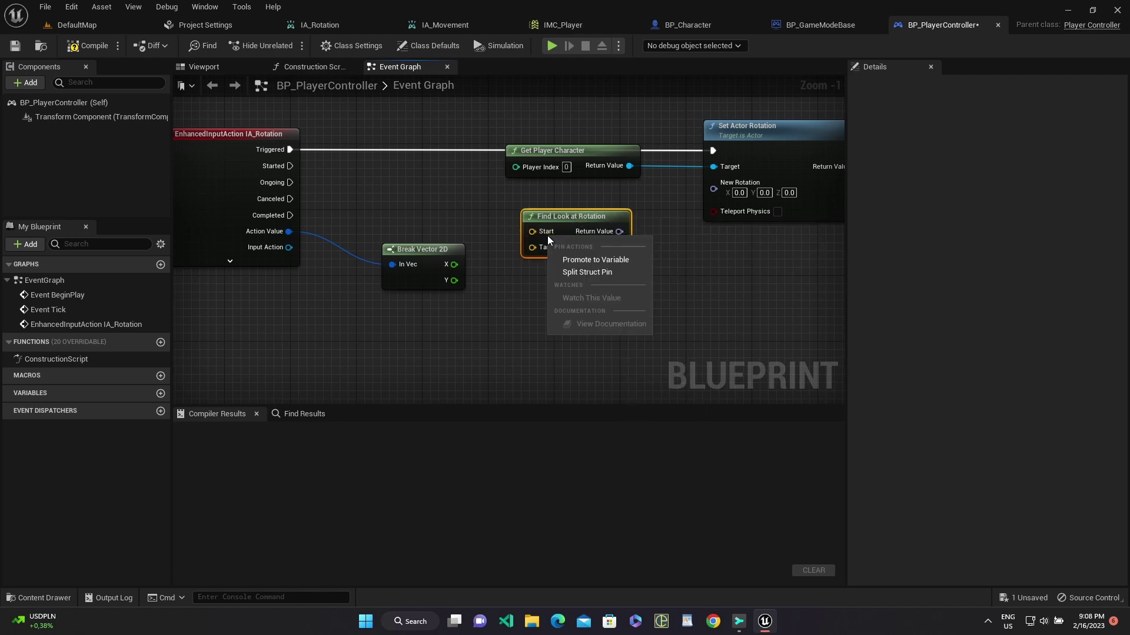
pyautogui.rightClick(551, 287)
pyautogui.click(570, 317)
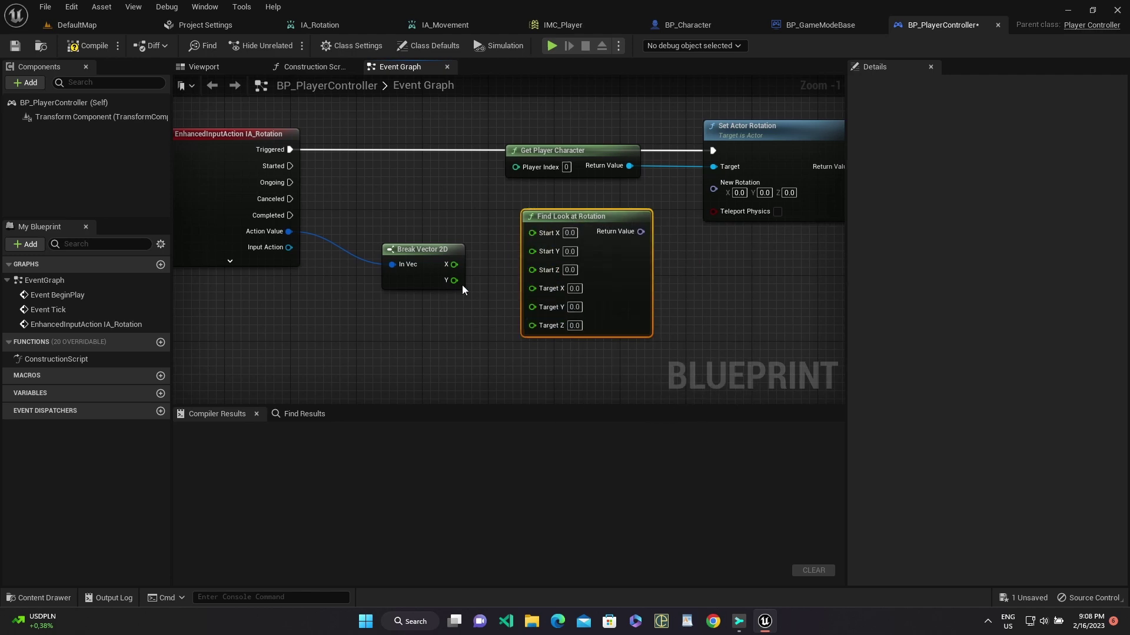
# Wire Break Vector 2D X/Y into Target X/Y, the result into New Rotation, and save
pyautogui.moveTo(454, 264); pyautogui.dragTo(531, 288)
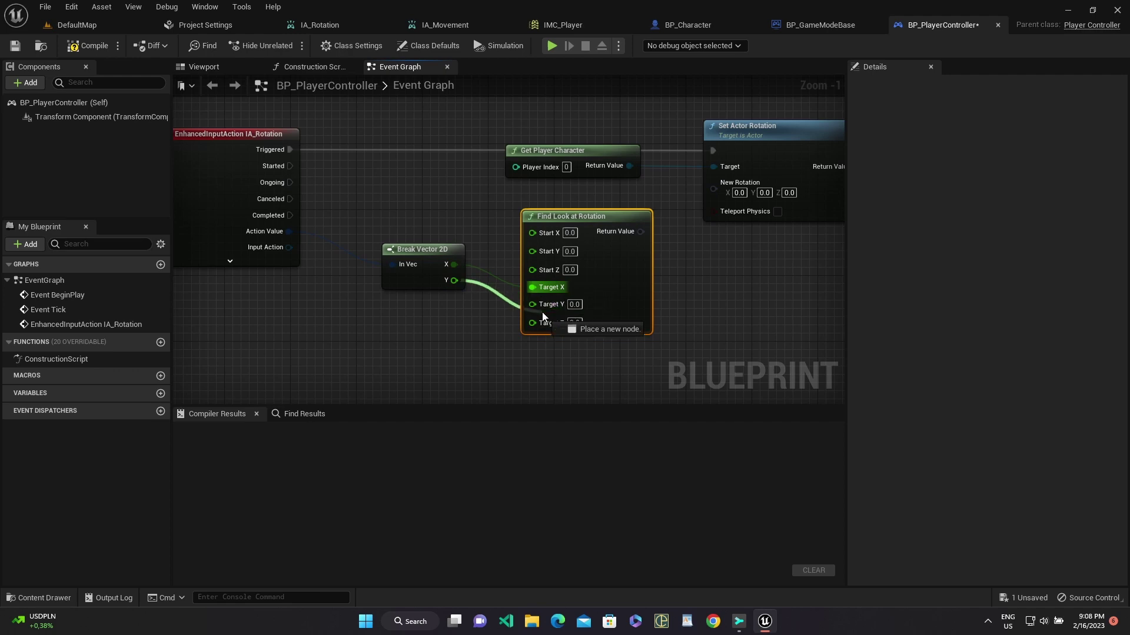
pyautogui.moveTo(454, 280); pyautogui.dragTo(532, 304)
pyautogui.moveTo(641, 231); pyautogui.dragTo(716, 183)
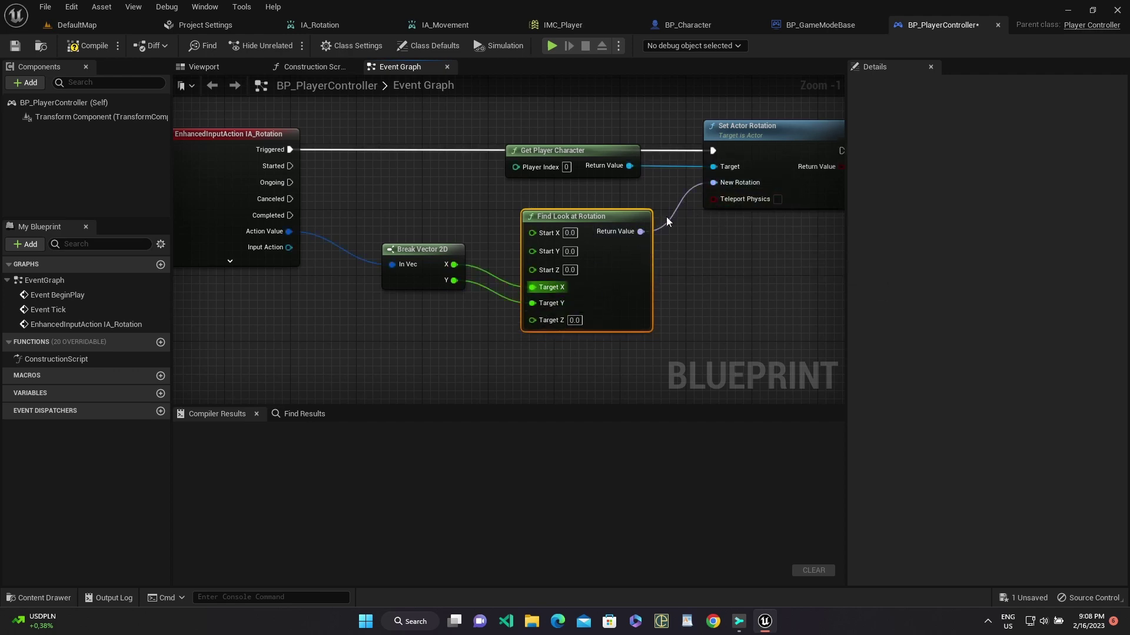
pyautogui.hotkey('ctrl', 's')
pyautogui.moveTo(595, 218); pyautogui.dragTo(594, 209)
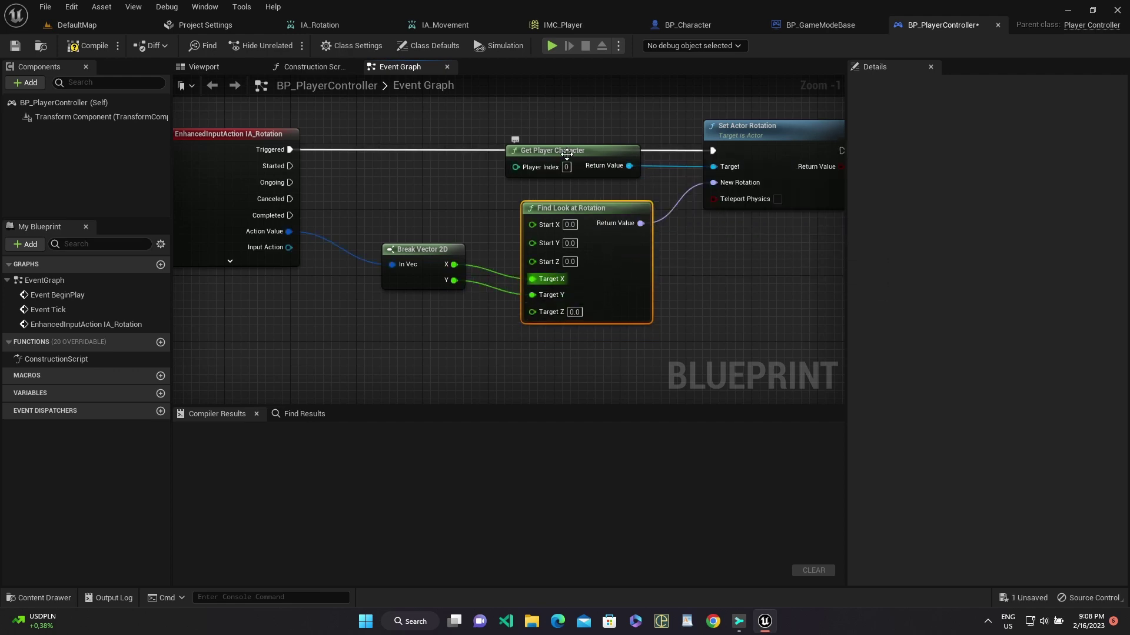
pyautogui.moveTo(567, 159); pyautogui.dragTo(557, 167)
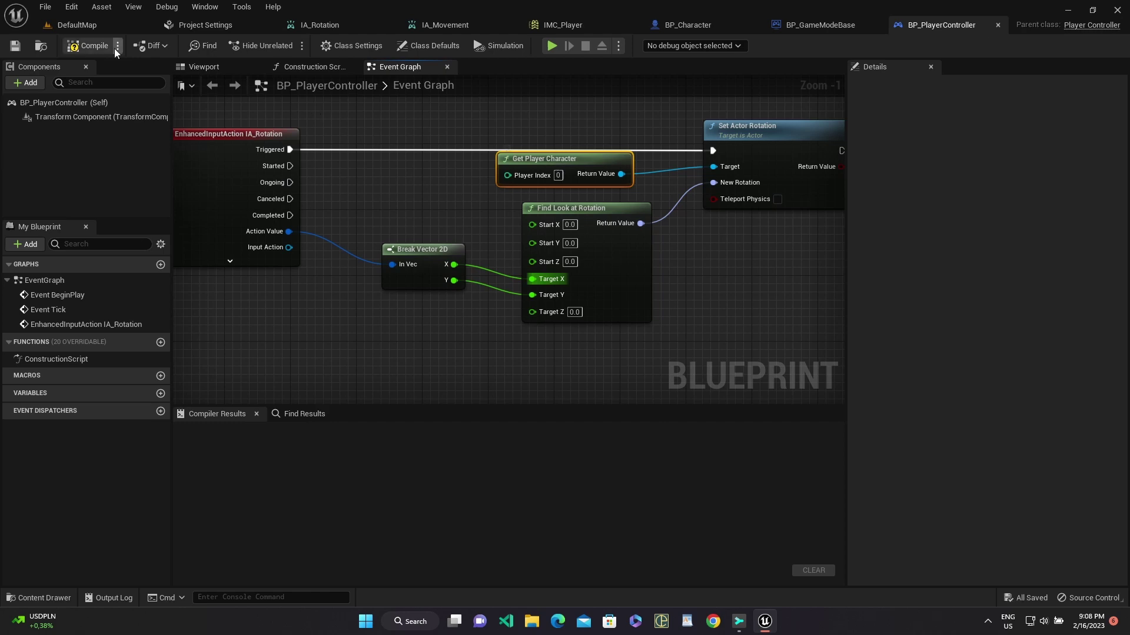
# Compile and save BP_PlayerController, then save the DefaultMap level
pyautogui.click(88, 46)
pyautogui.click(13, 45)
pyautogui.click(80, 26)
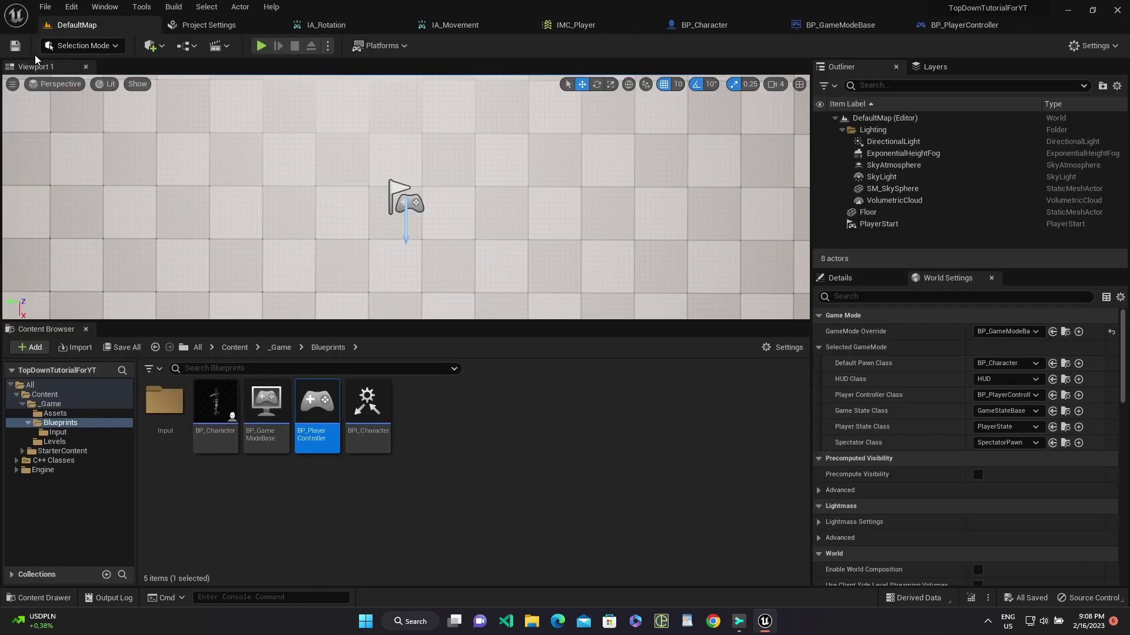
pyautogui.click(15, 45)
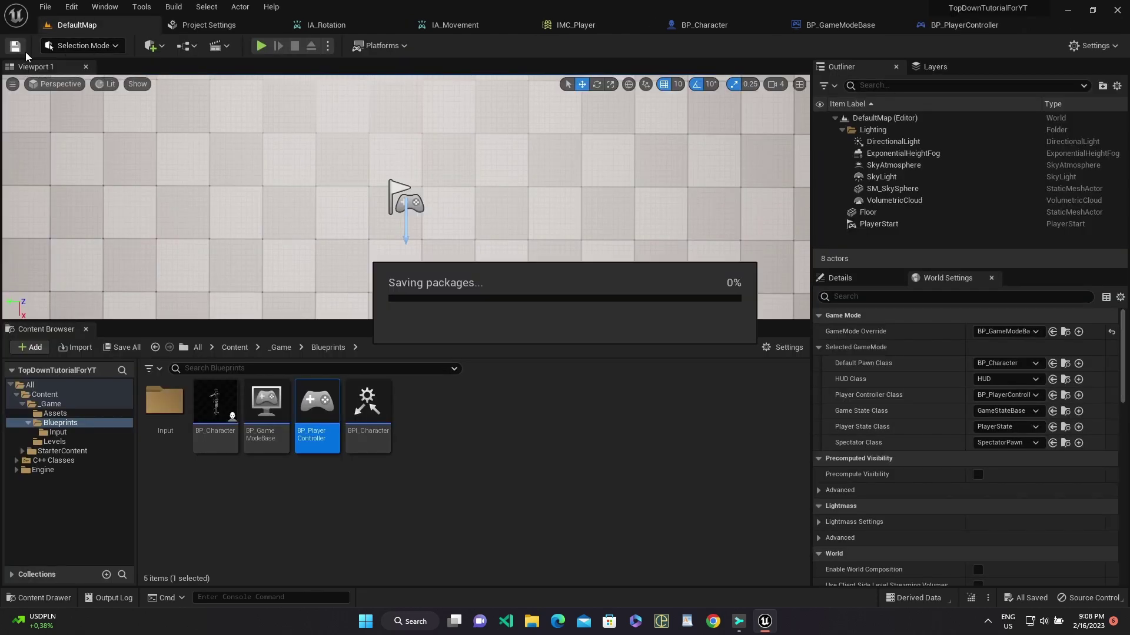
# Play the level and turn the character by dragging the right virtual joystick
pyautogui.click(263, 46)
pyautogui.click(681, 238)
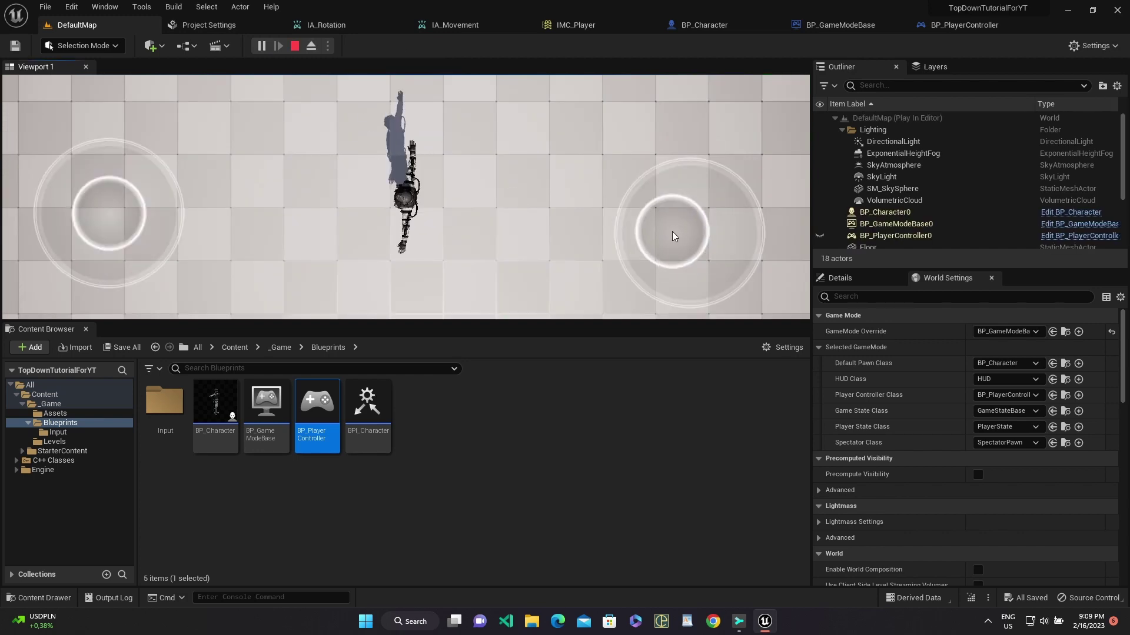
pyautogui.moveTo(672, 232); pyautogui.dragTo(720, 288)
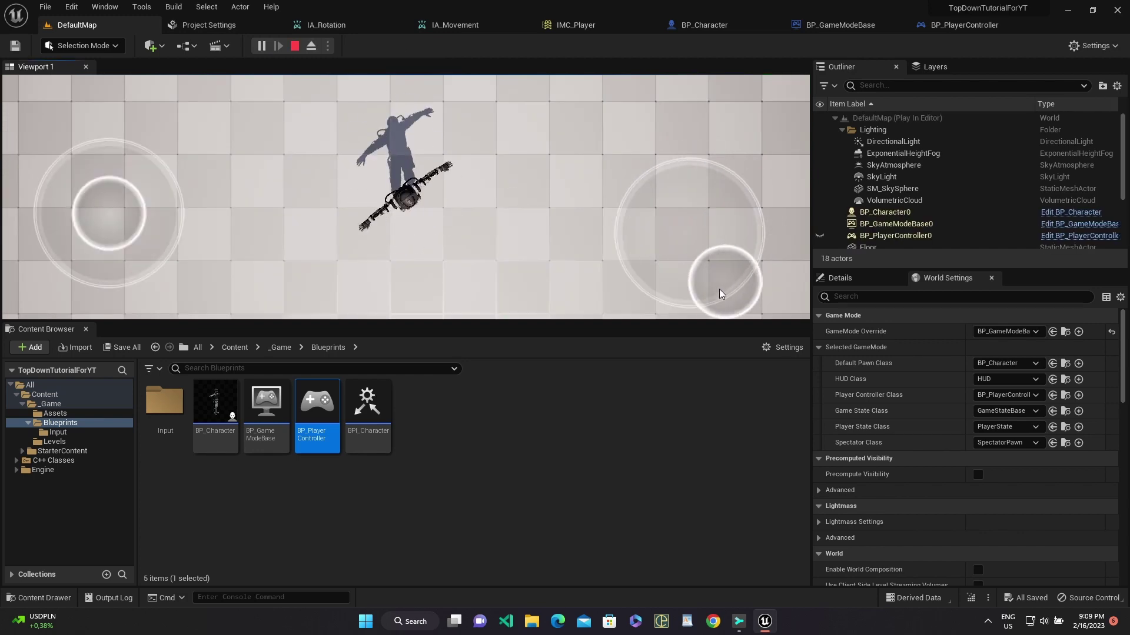
pyautogui.moveTo(719, 289); pyautogui.dragTo(737, 214)
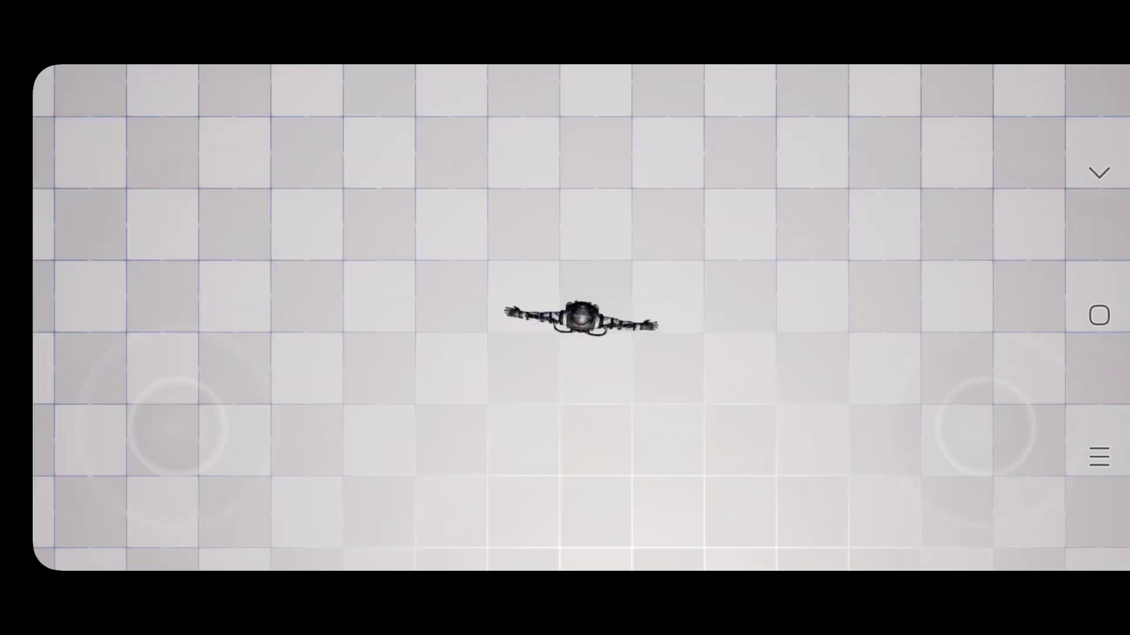
# Drag the right on-screen joystick on the phone so the character rotates
pyautogui.moveTo(986, 428)
pyautogui.mouseDown()
pyautogui.moveTo(1048, 426)
pyautogui.moveTo(964, 518)
pyautogui.moveTo(914, 449)
pyautogui.moveTo(1003, 386)
pyautogui.moveTo(1073, 443)
pyautogui.moveTo(966, 504)
pyautogui.moveTo(939, 423)
pyautogui.moveTo(1020, 398)
pyautogui.moveTo(1002, 444)
pyautogui.mouseUp()
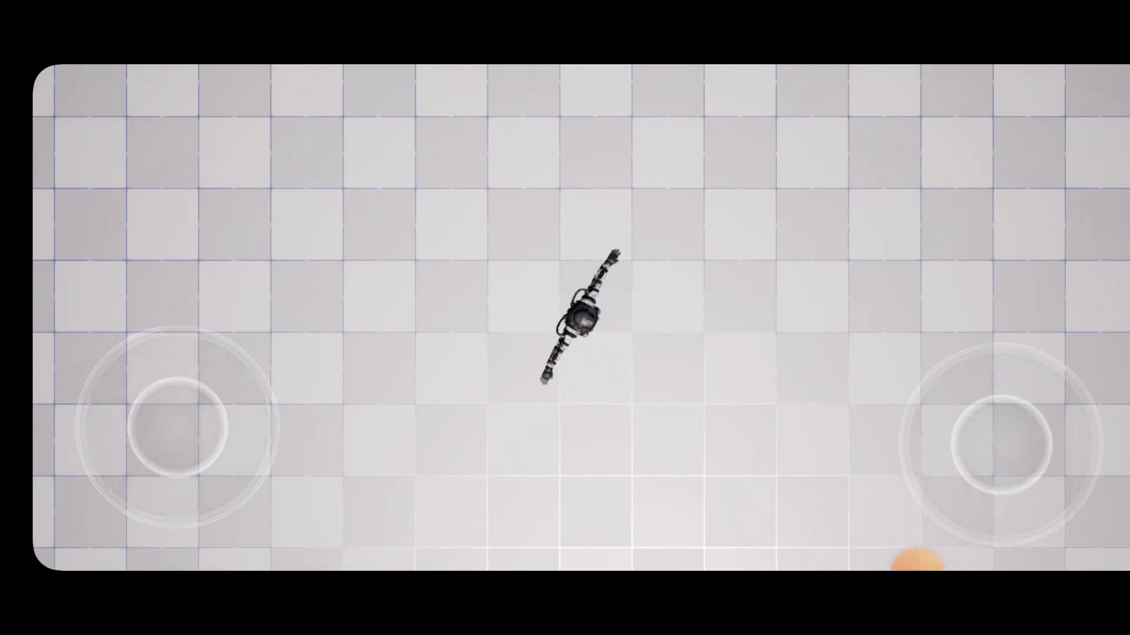